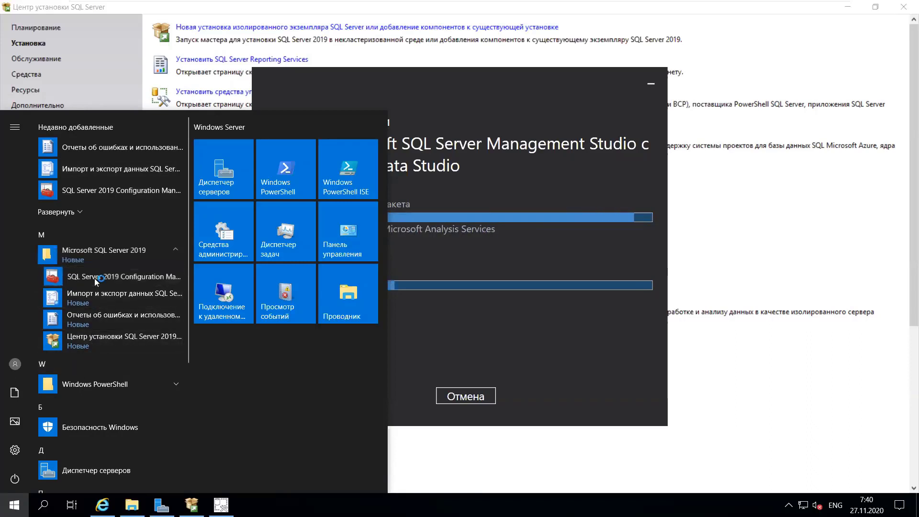
# - Open SQL Server 2019 Configuration Manager, allow it to make changes, and display the SQL Server services with their full names
pyautogui.click(96, 279)
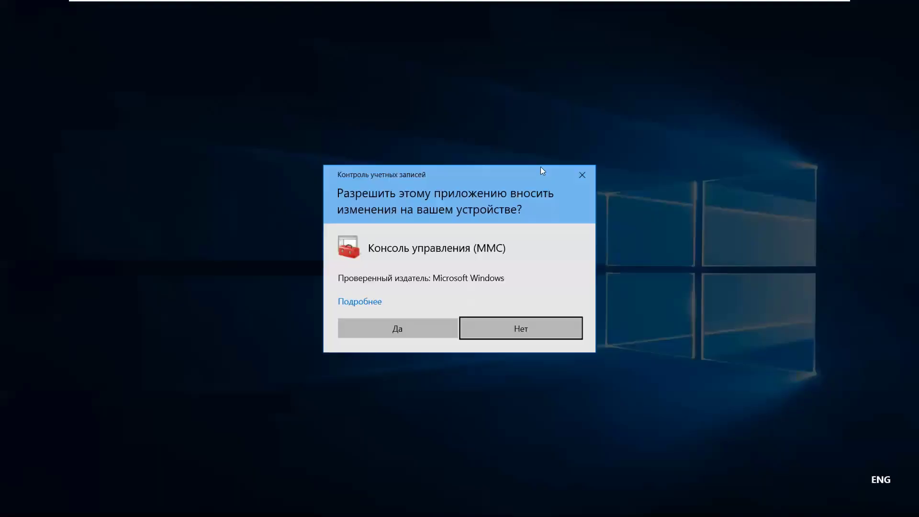
pyautogui.click(424, 333)
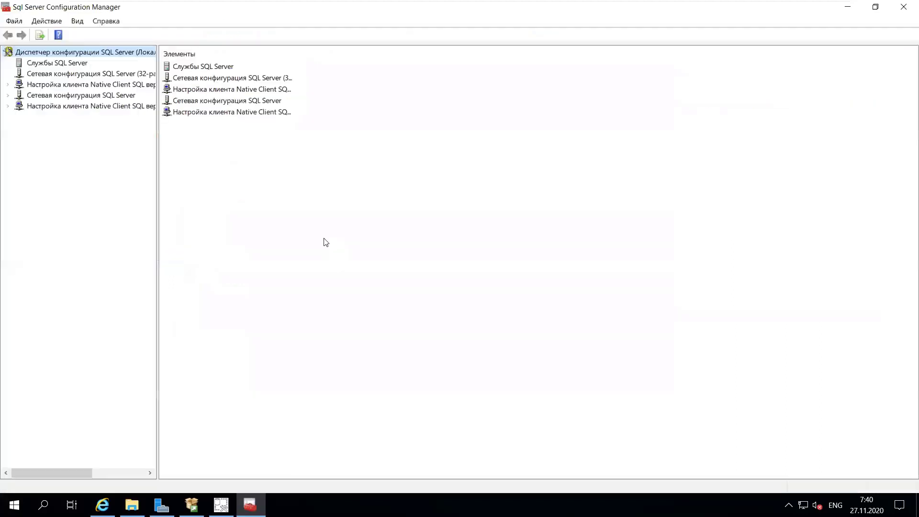
pyautogui.moveTo(158, 154); pyautogui.dragTo(206, 154)
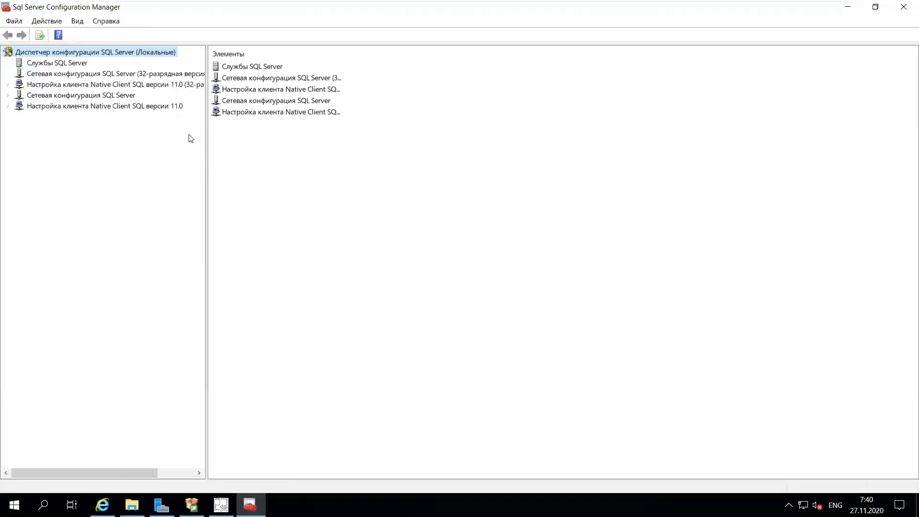
pyautogui.click(57, 63)
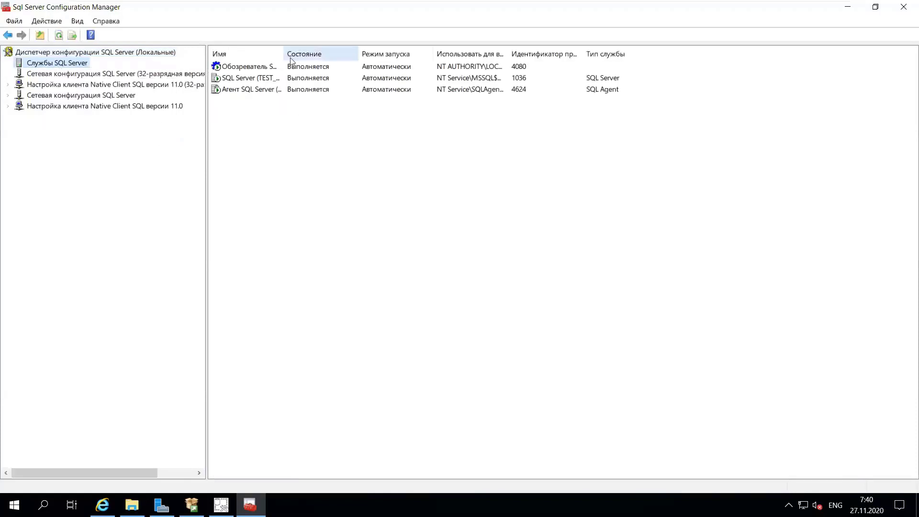
pyautogui.moveTo(283, 53); pyautogui.dragTo(332, 54)
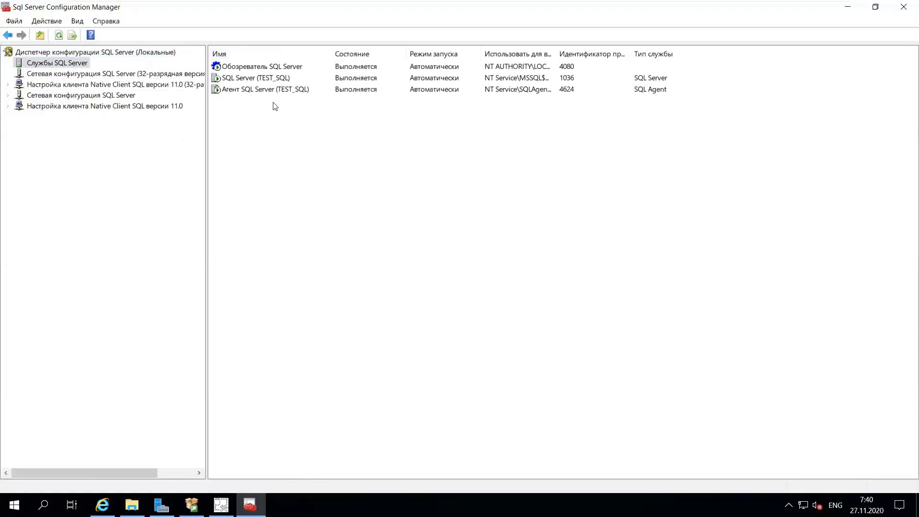
# - Review the listed services and inspect the login, service and advanced properties of Агент SQL Server (TEST_SQL) without changing them
pyautogui.click(266, 81)
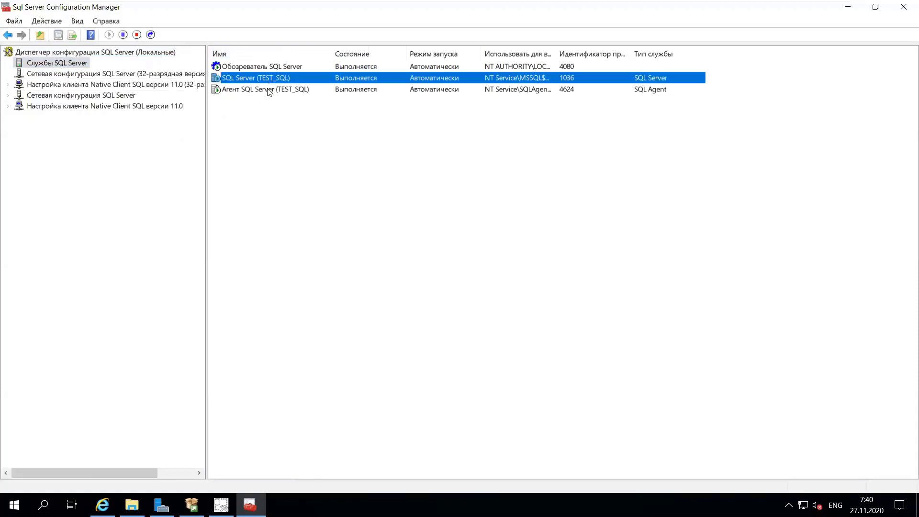
pyautogui.click(267, 90)
pyautogui.click(268, 67)
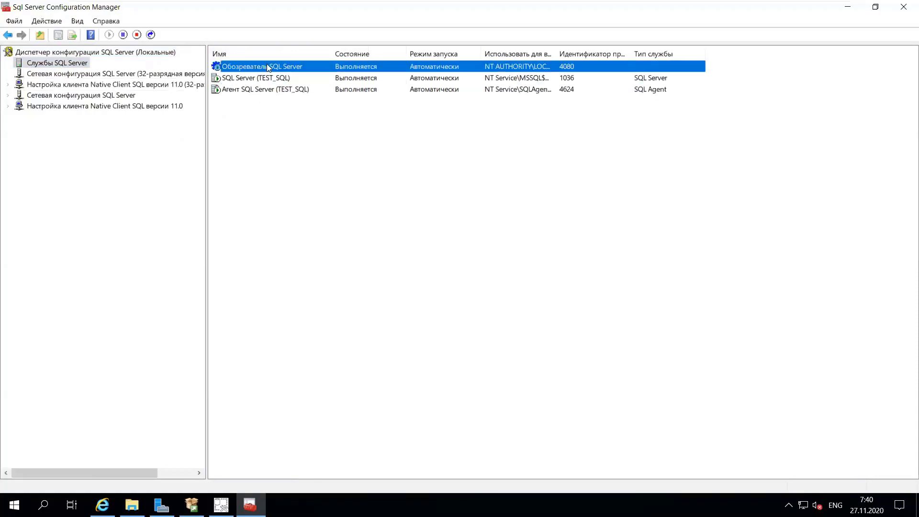
pyautogui.click(267, 92)
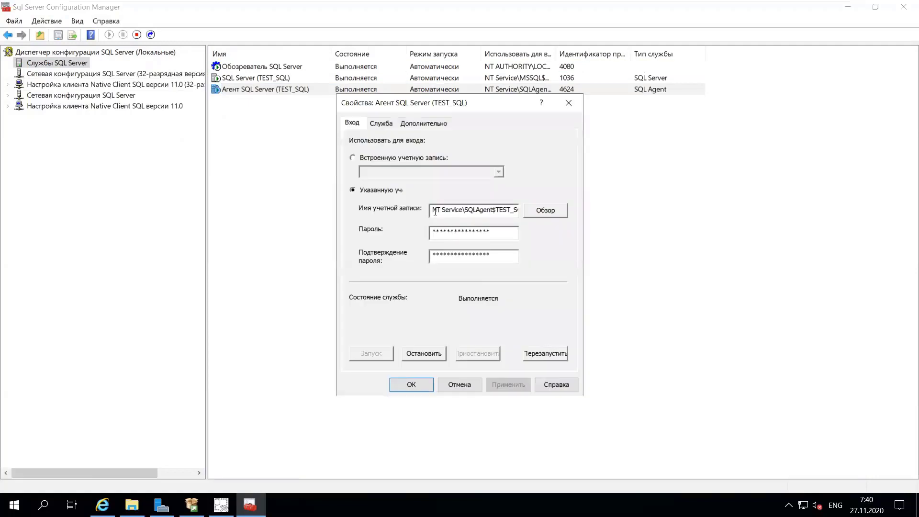
pyautogui.click(384, 128)
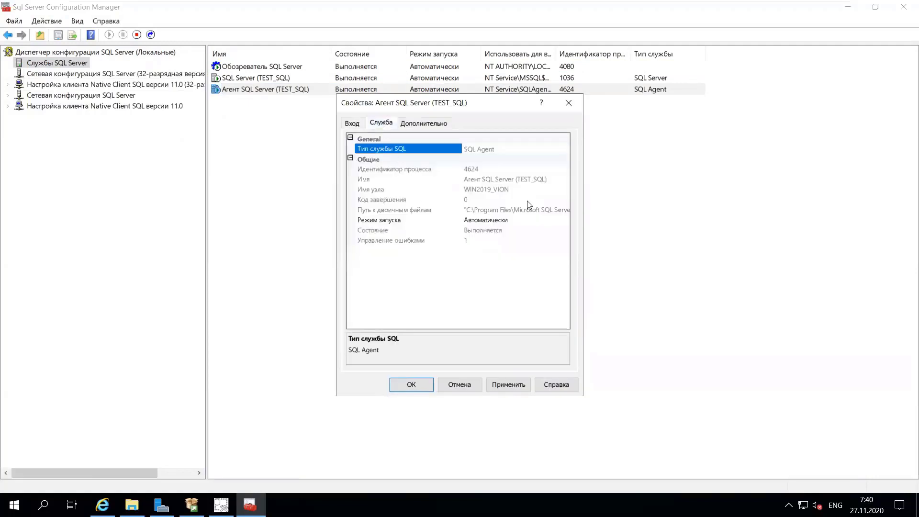
pyautogui.click(420, 125)
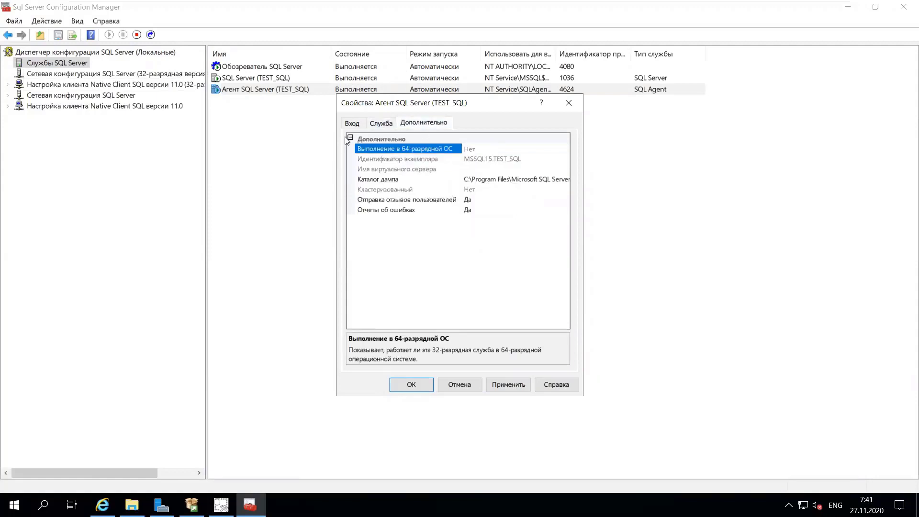
pyautogui.click(353, 122)
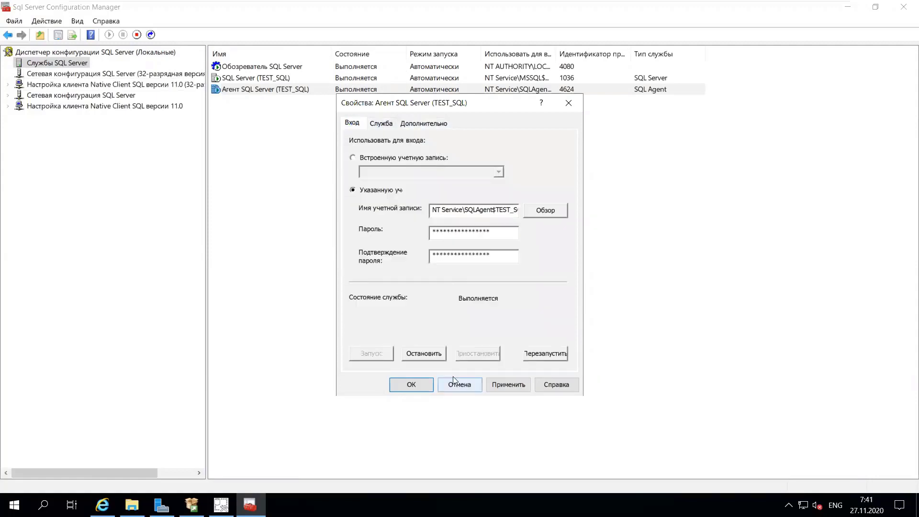
pyautogui.click(469, 384)
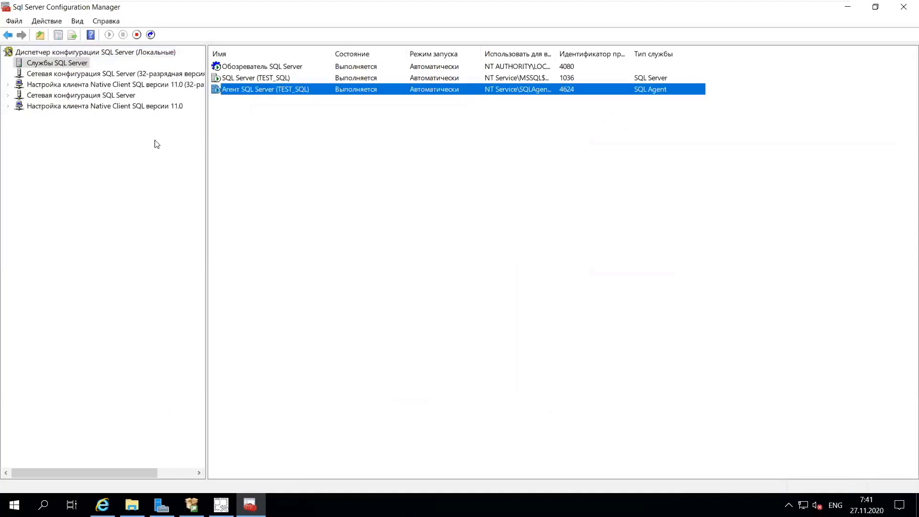
# - Check the 32-bit SQL Server network configuration and display the protocols for TEST_SQL under Сетевая конфигурация SQL Server
pyautogui.click(89, 75)
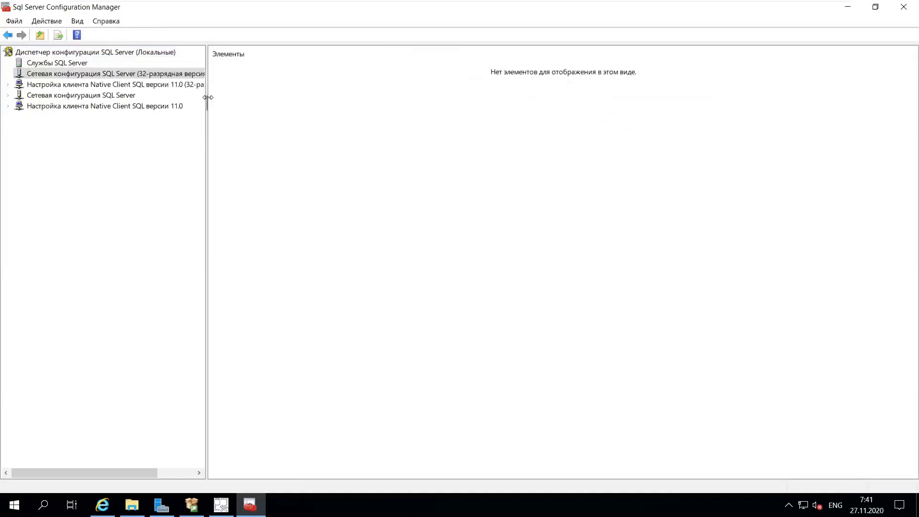
pyautogui.moveTo(205, 99); pyautogui.dragTo(217, 99)
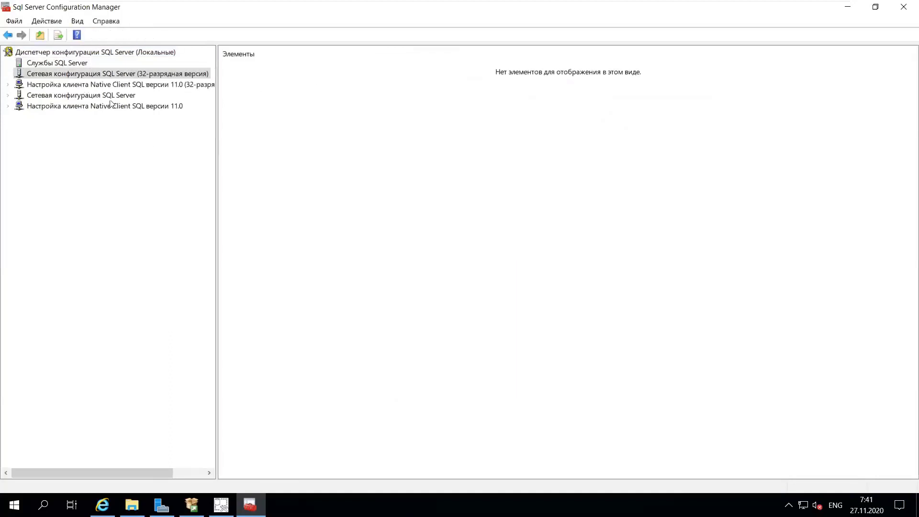
pyautogui.click(8, 95)
pyautogui.click(84, 96)
pyautogui.click(77, 107)
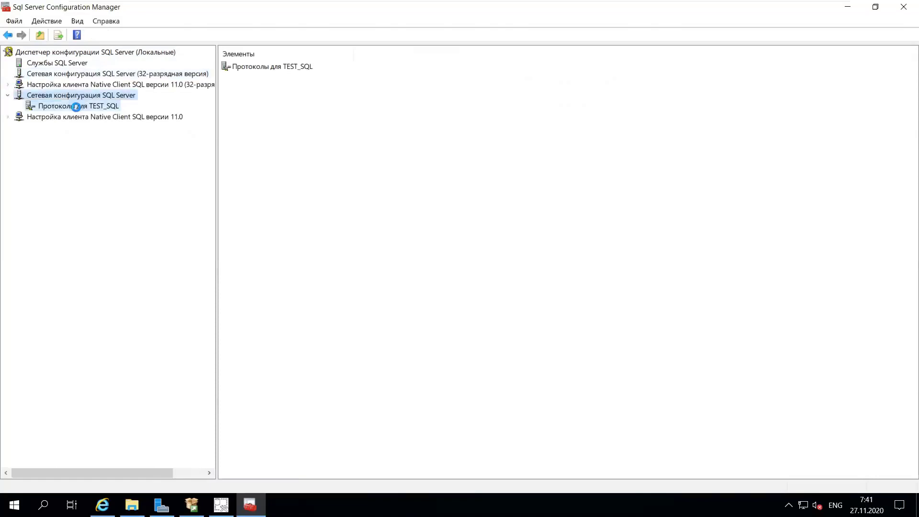
pyautogui.moveTo(294, 54); pyautogui.dragTo(321, 54)
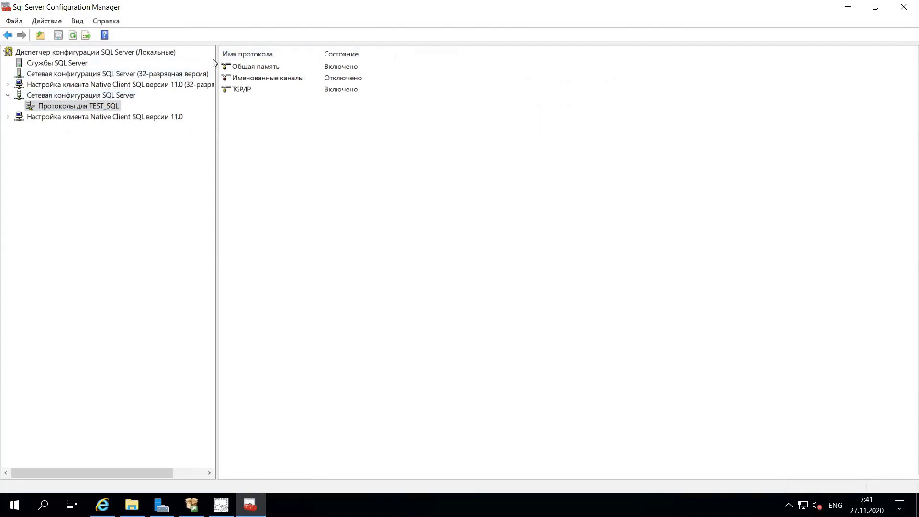
# - Examine the TEST_SQL protocols Общая память, Именованные каналы and TCP/IP and their enabled states
pyautogui.click(255, 71)
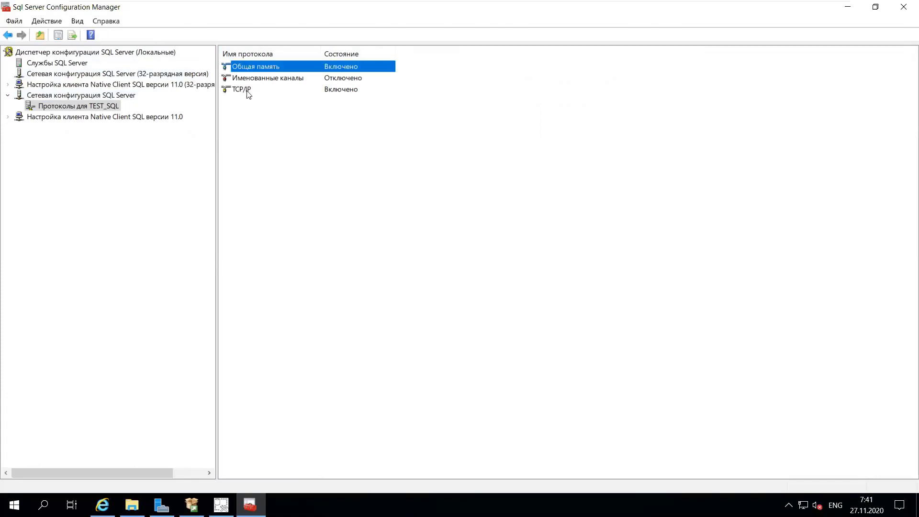
pyautogui.click(247, 91)
pyautogui.click(259, 71)
pyautogui.click(252, 89)
pyautogui.click(255, 67)
pyautogui.click(257, 89)
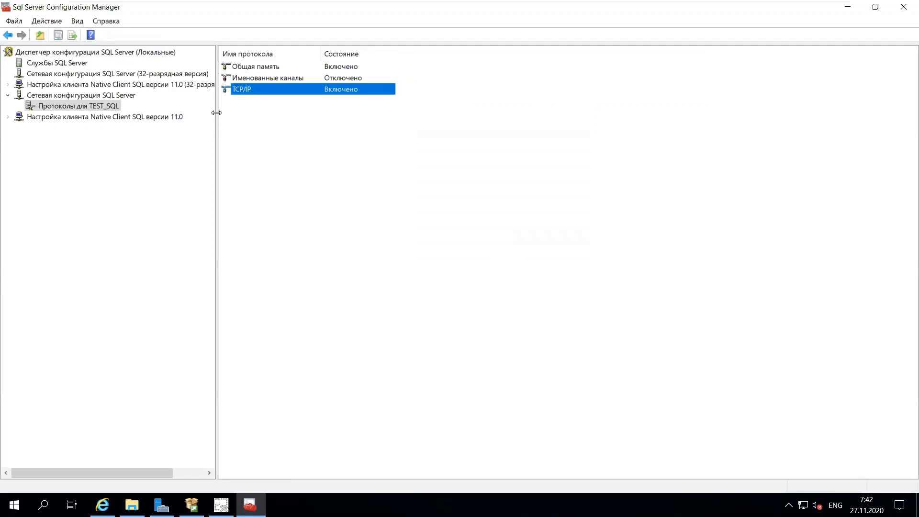
pyautogui.moveTo(217, 112); pyautogui.dragTo(216, 111)
pyautogui.click(252, 64)
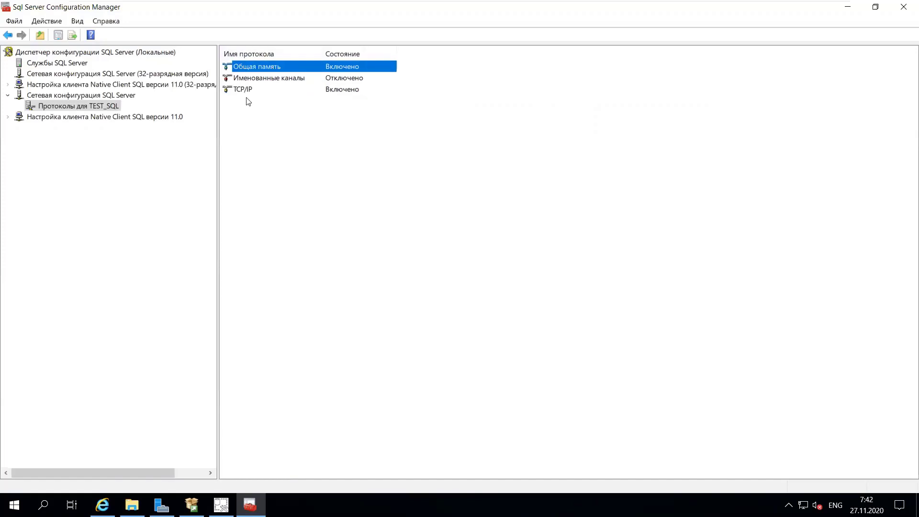
pyautogui.click(247, 80)
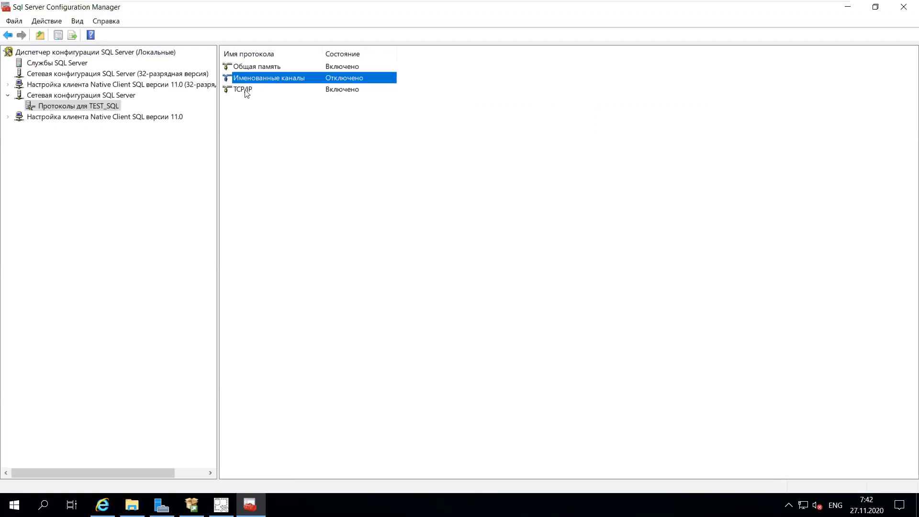
pyautogui.click(251, 90)
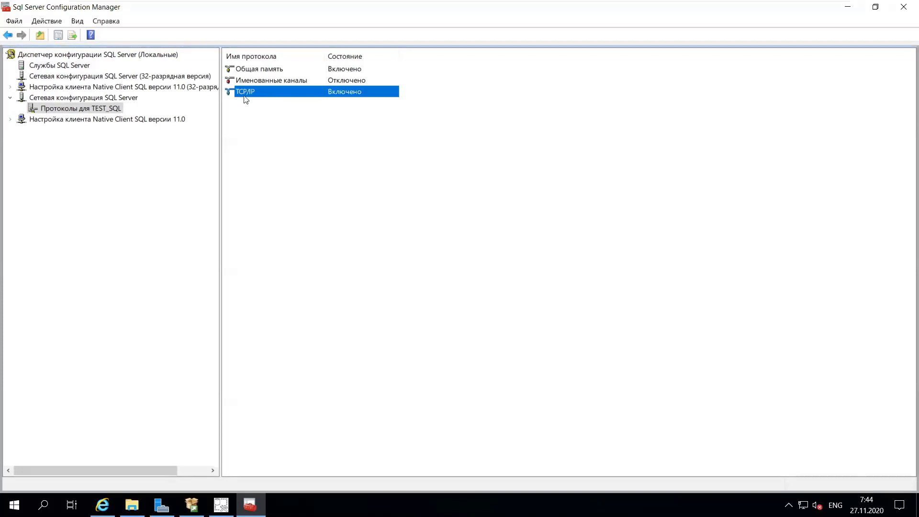
# - Open the TCP/IP protocol properties for TEST_SQL and show the IPAll section of its IP address settings
pyautogui.click(66, 108)
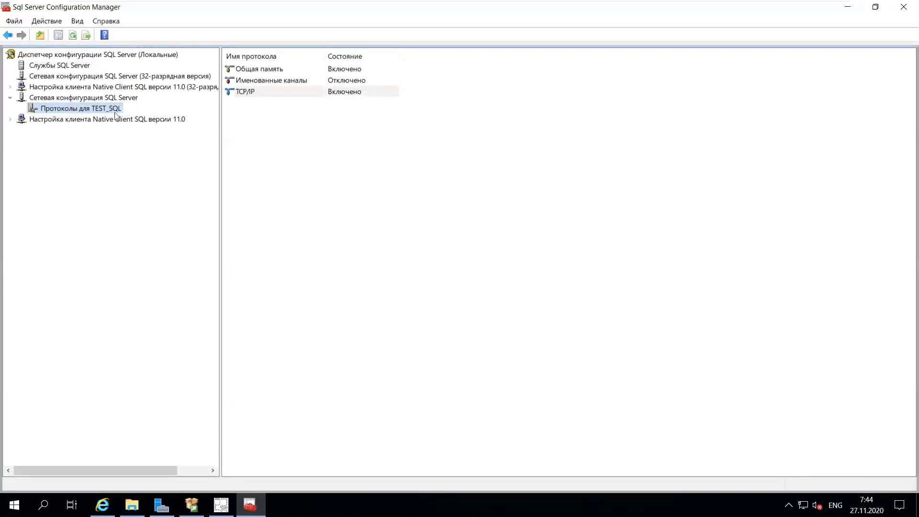
pyautogui.click(251, 94)
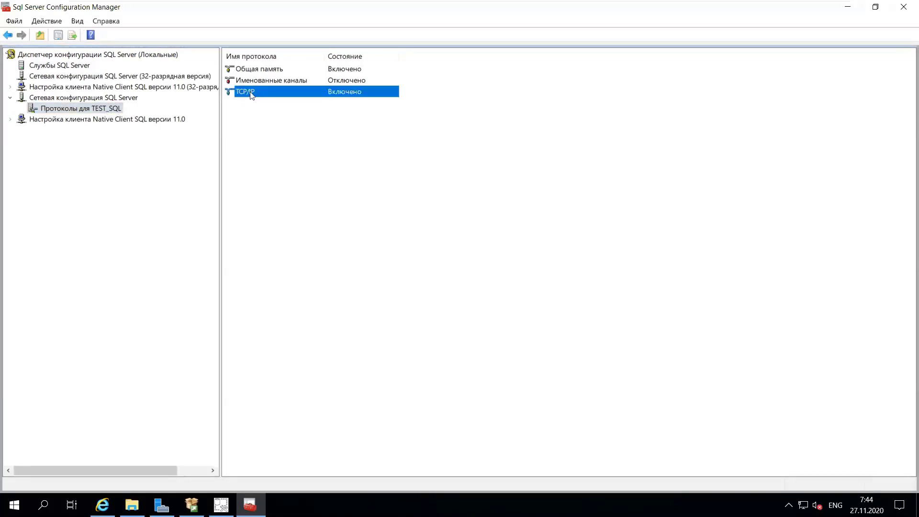
pyautogui.doubleClick(251, 94)
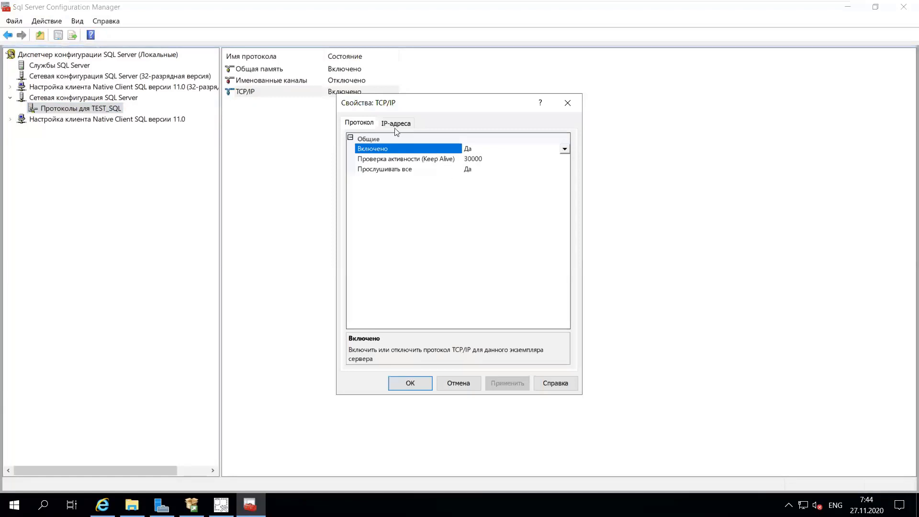
pyautogui.click(394, 124)
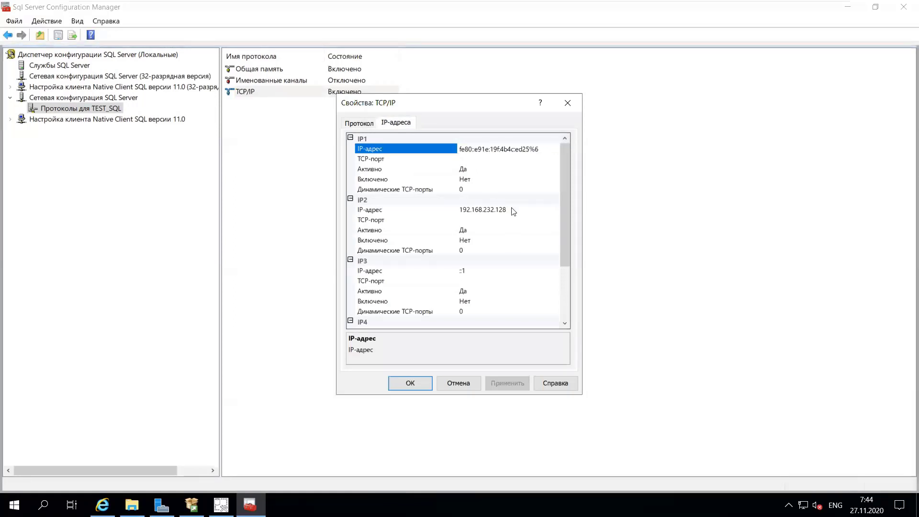
pyautogui.scroll(-3, 505, 268)
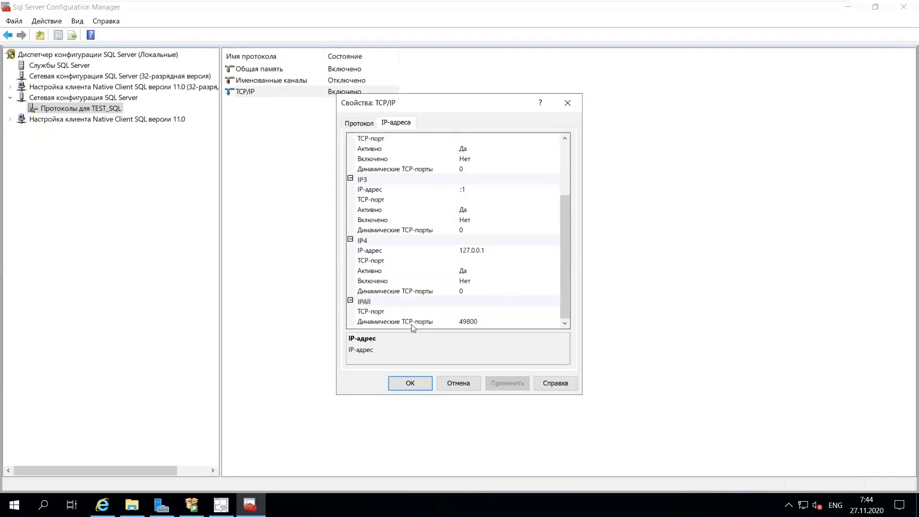
# - Set the IPAll dynamic TCP port (Динамические TCP-порты) to 21433, apply the change and close the TCP/IP properties
pyautogui.click(470, 322)
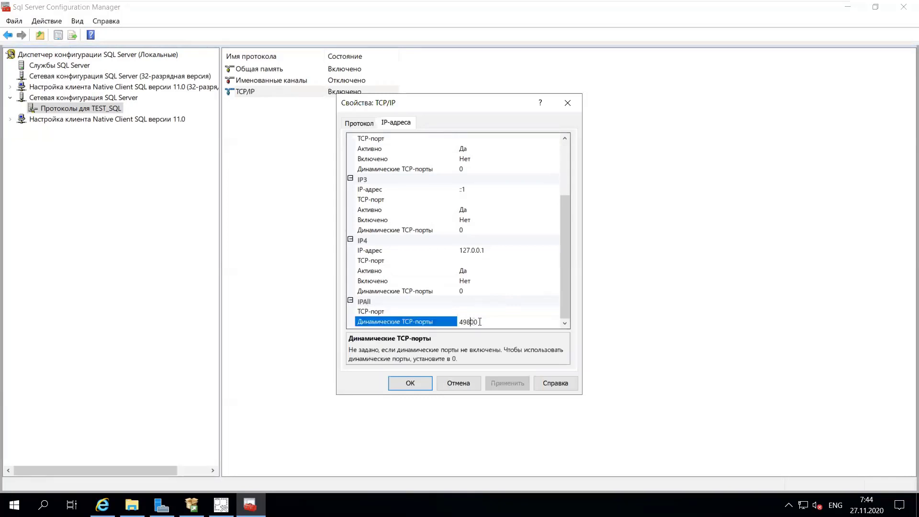
pyautogui.click(442, 310)
pyautogui.click(436, 322)
pyautogui.moveTo(493, 322); pyautogui.dragTo(456, 323)
pyautogui.write('1433')
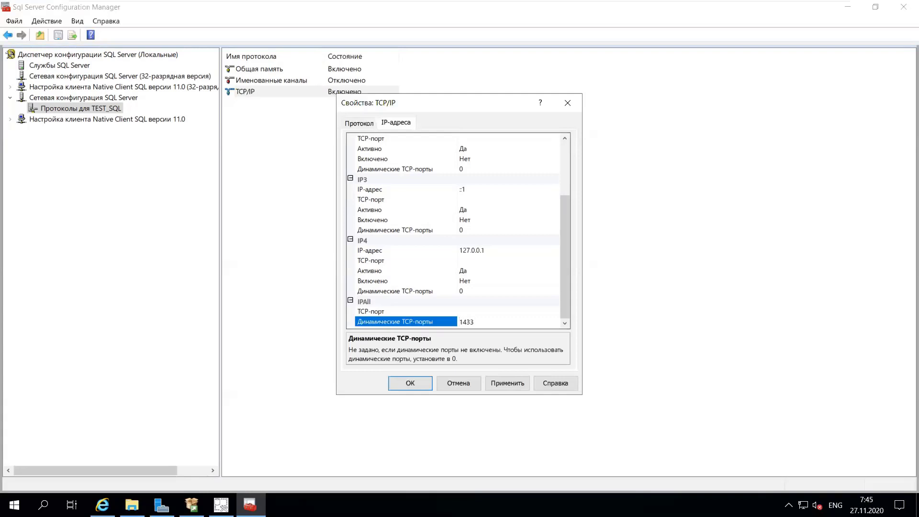
pyautogui.write('2')
pyautogui.click(517, 383)
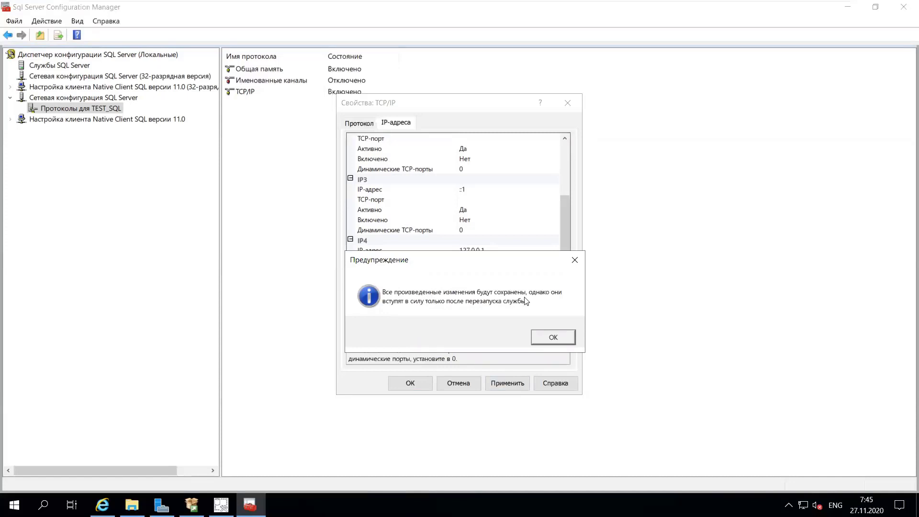
pyautogui.click(551, 336)
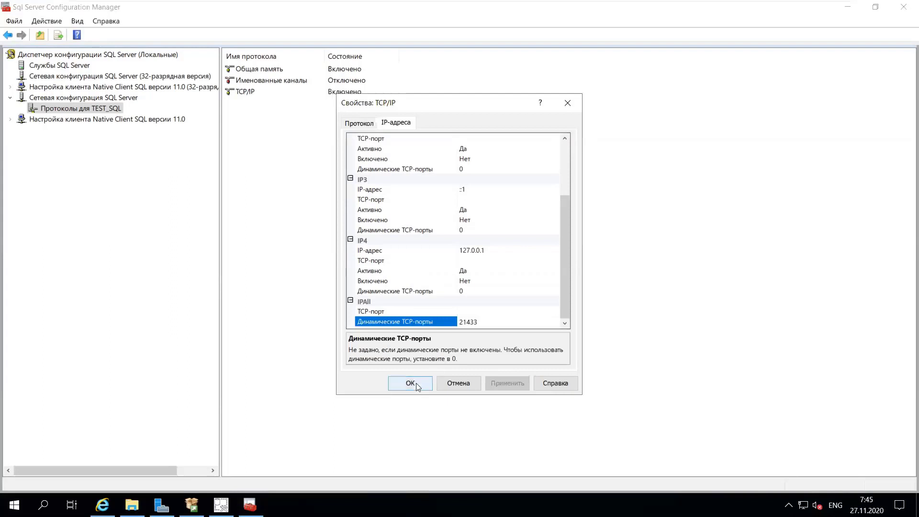
pyautogui.click(414, 385)
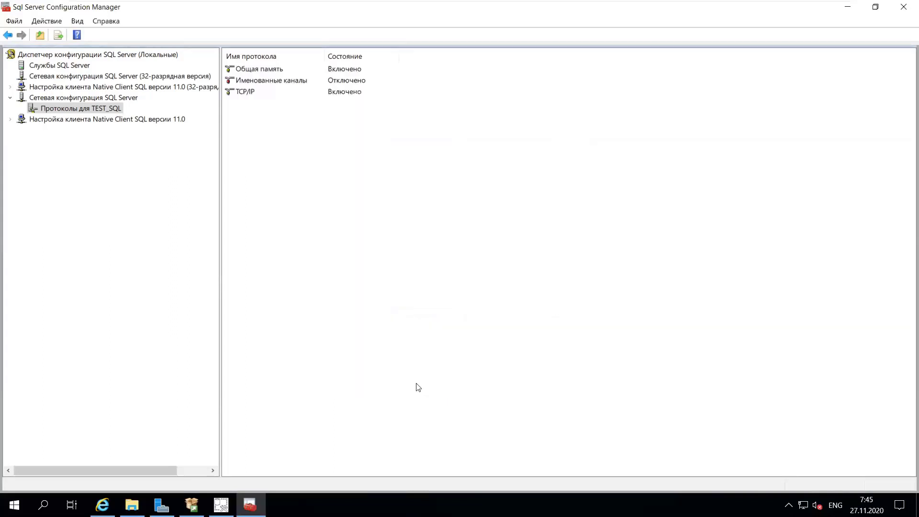
# - Restart the SQL Server (TEST_SQL) service from the SQL Server services list
pyautogui.click(75, 66)
pyautogui.click(270, 82)
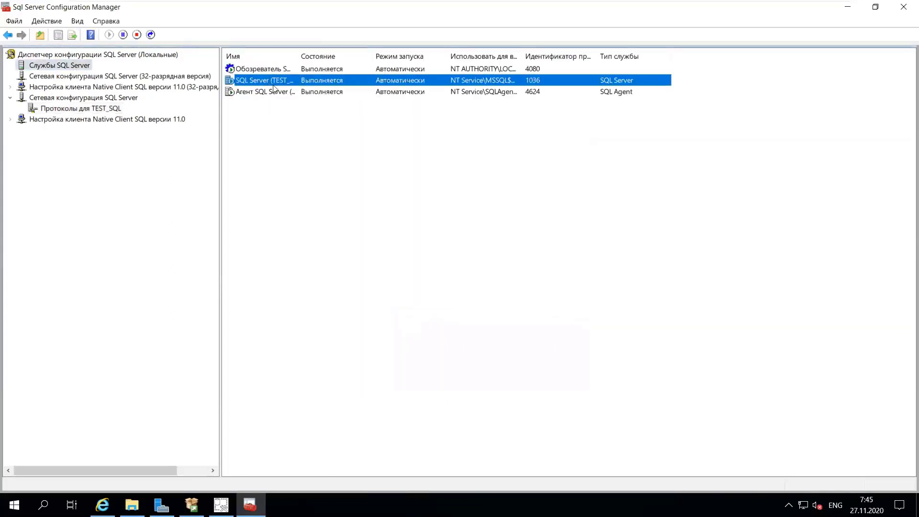
pyautogui.rightClick(271, 82)
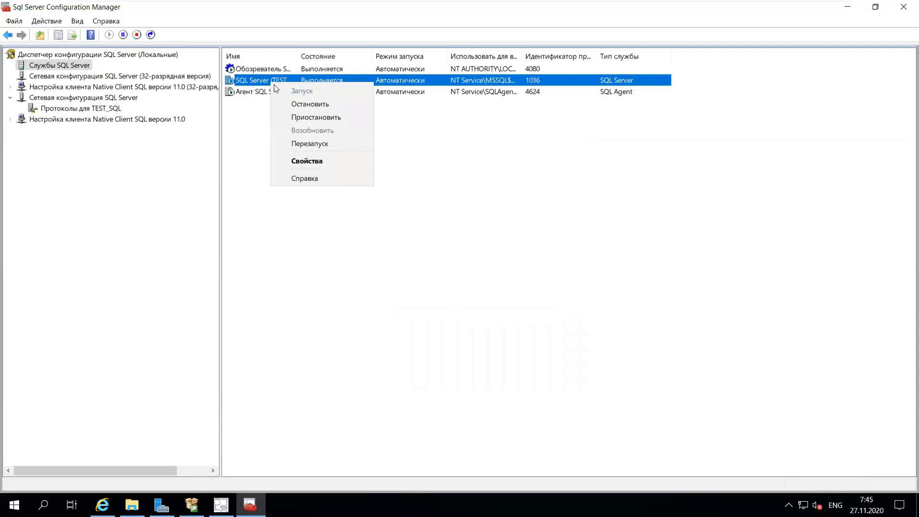
pyautogui.click(315, 146)
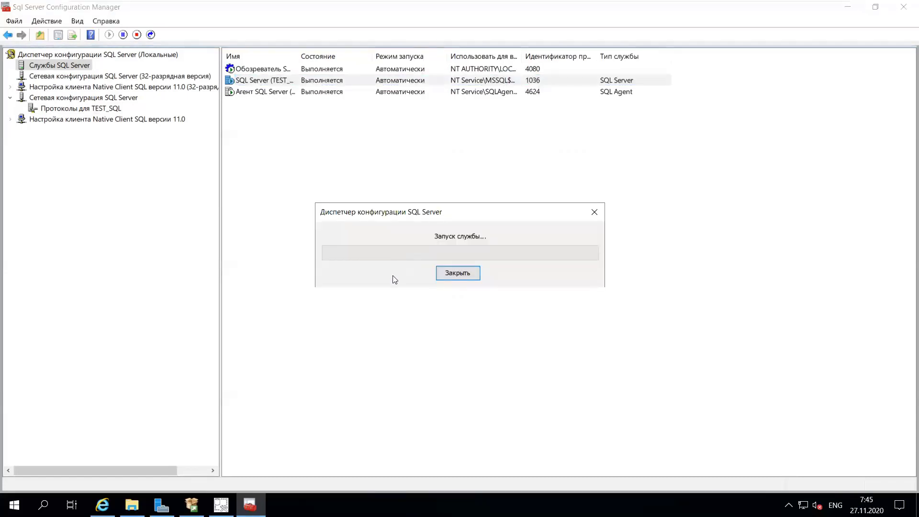
# - Open the Windows Defender Firewall page (Брандмауэр Защитника Windows) under Система и безопасность in Control Panel
pyautogui.click(9, 505)
pyautogui.click(359, 234)
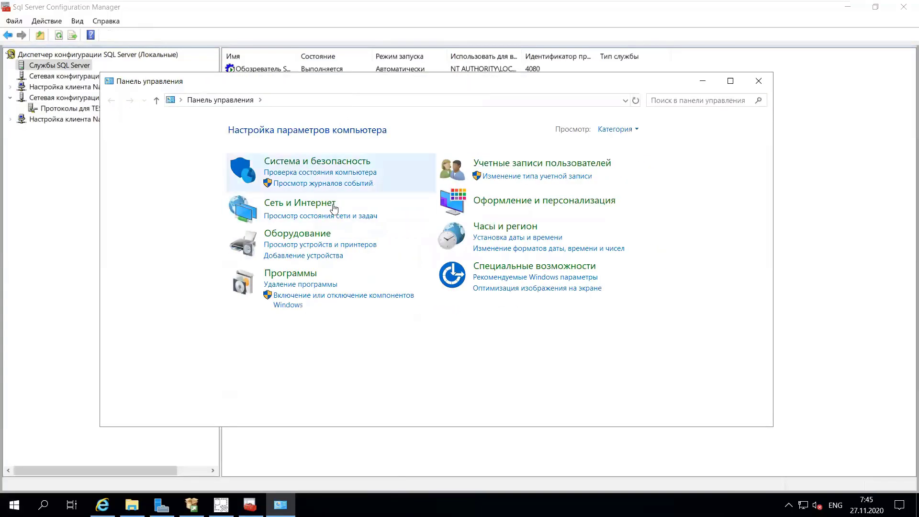
pyautogui.click(329, 176)
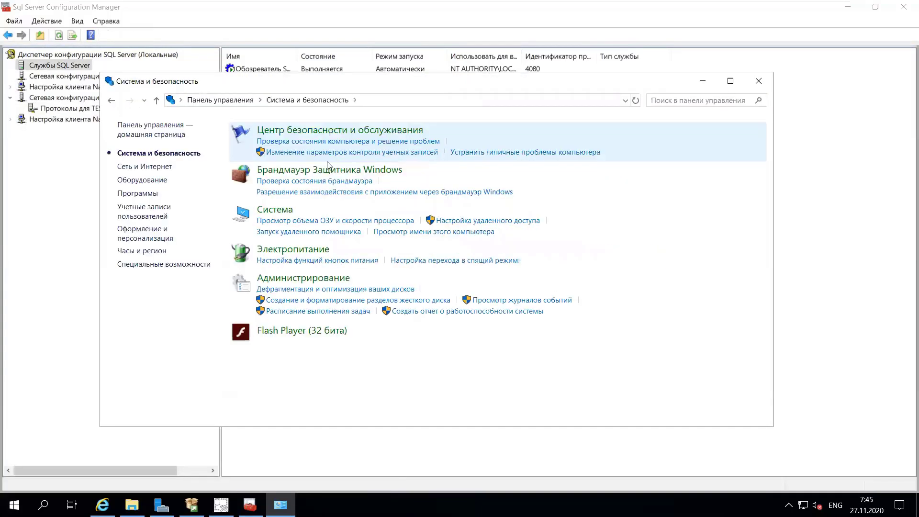
pyautogui.click(330, 172)
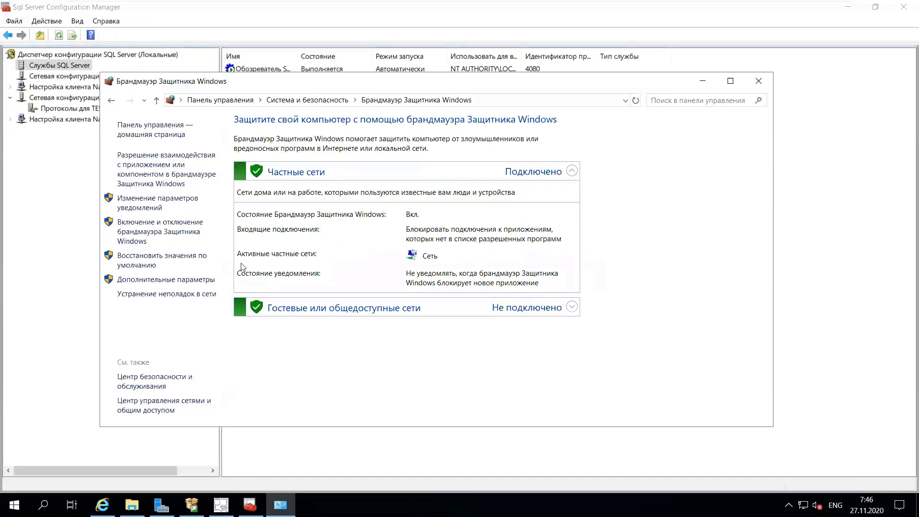
# - Turn off Windows Defender Firewall for both the private and public networks and save the settings
pyautogui.click(164, 234)
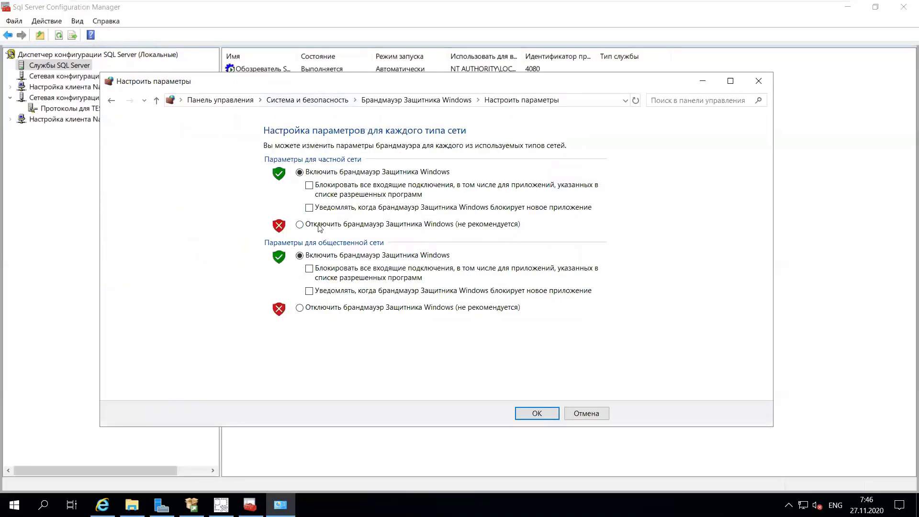
pyautogui.click(319, 226)
pyautogui.click(316, 308)
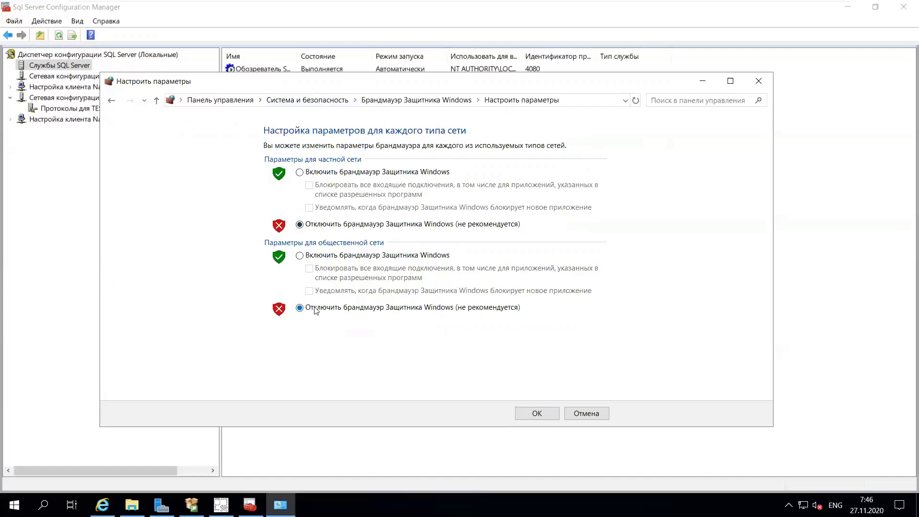
pyautogui.click(545, 416)
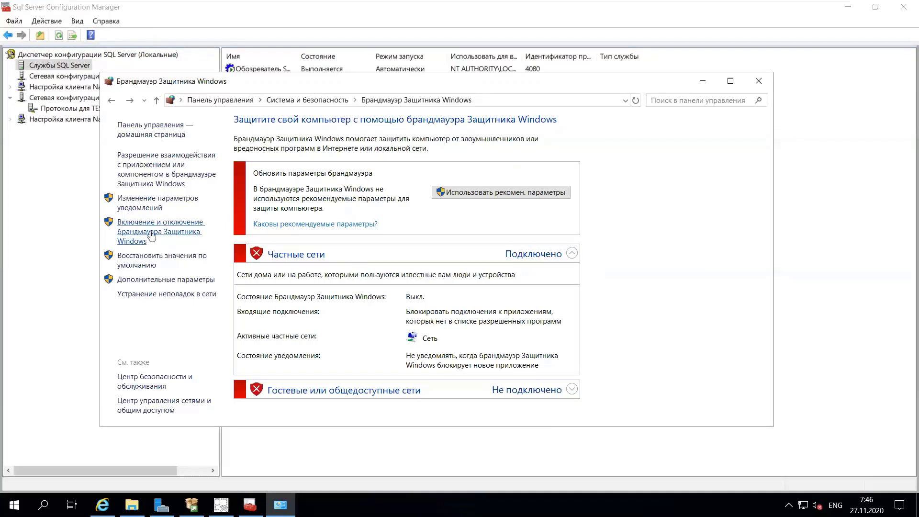
# - Turn Windows Defender Firewall back on for both the private and public networks and save the settings
pyautogui.click(193, 239)
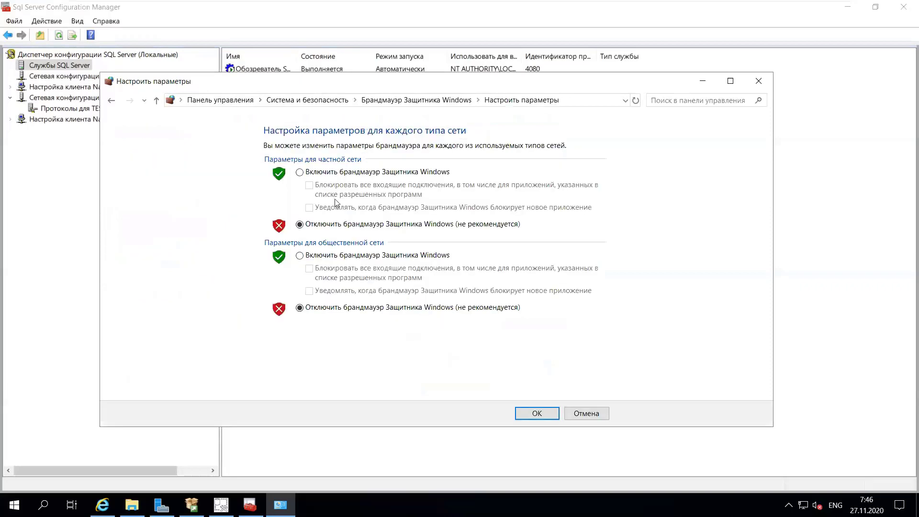
pyautogui.click(333, 172)
pyautogui.click(343, 256)
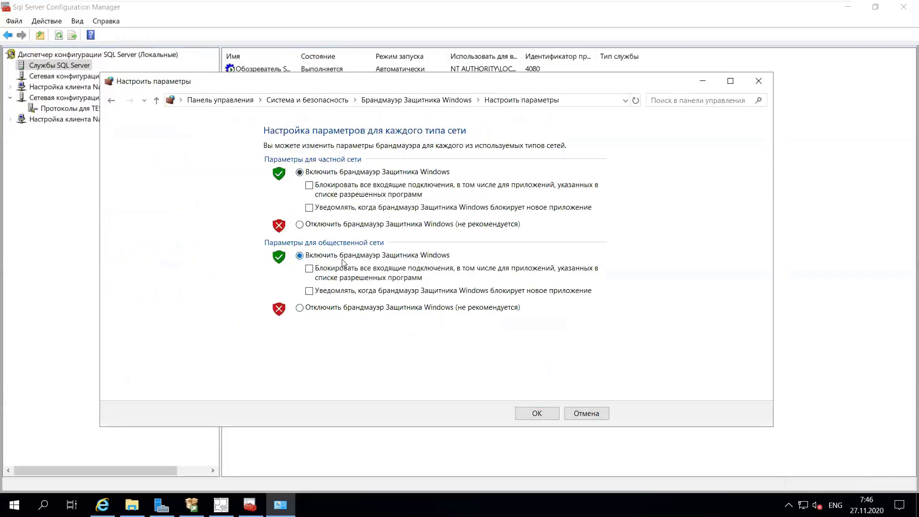
pyautogui.click(537, 413)
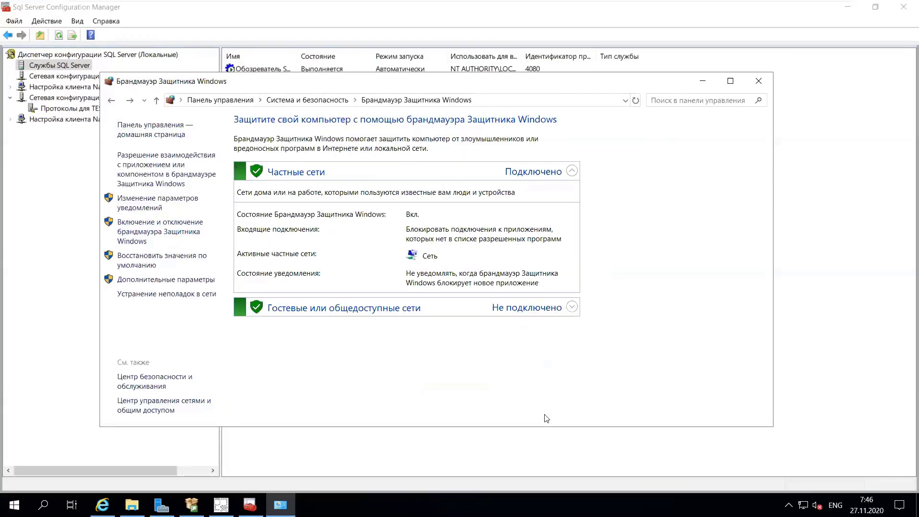
pyautogui.click(572, 171)
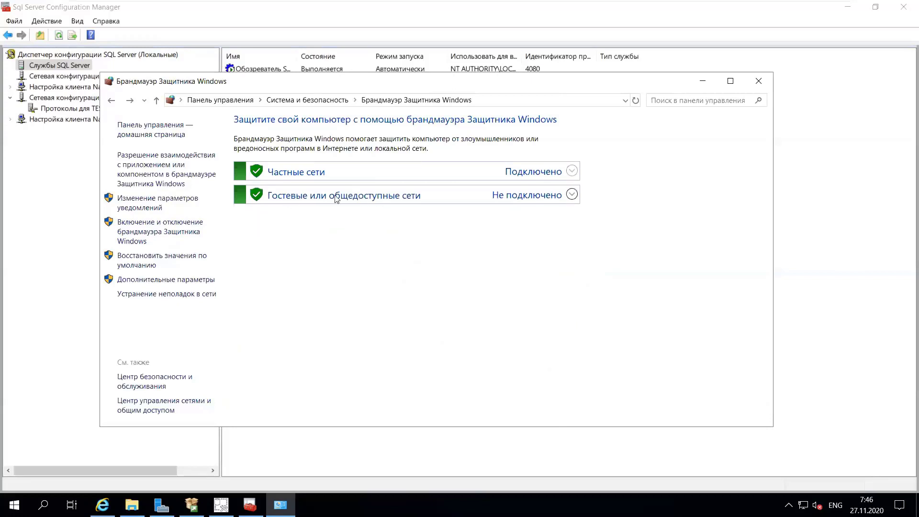
pyautogui.click(482, 176)
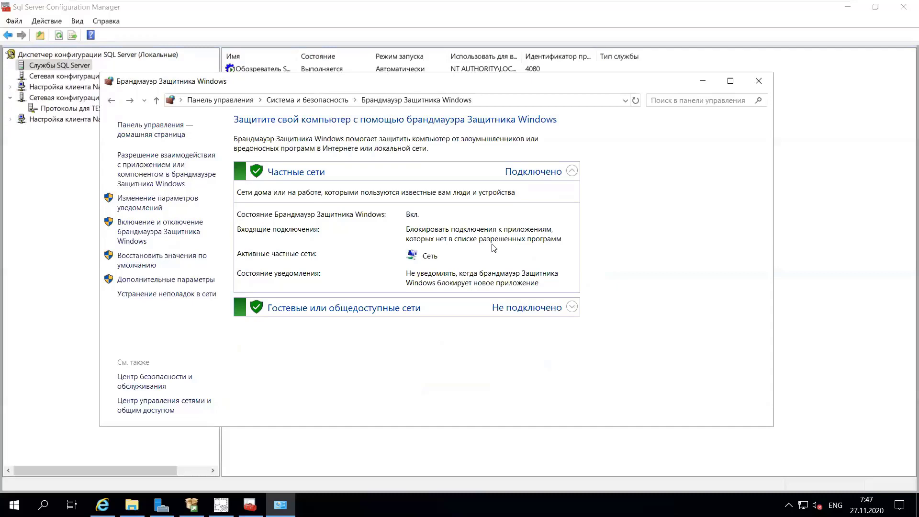
# - Open the advanced firewall settings (Дополнительные параметры) in a maximized window and look through the inbound rules (Правила для входящих подключений)
pyautogui.click(177, 280)
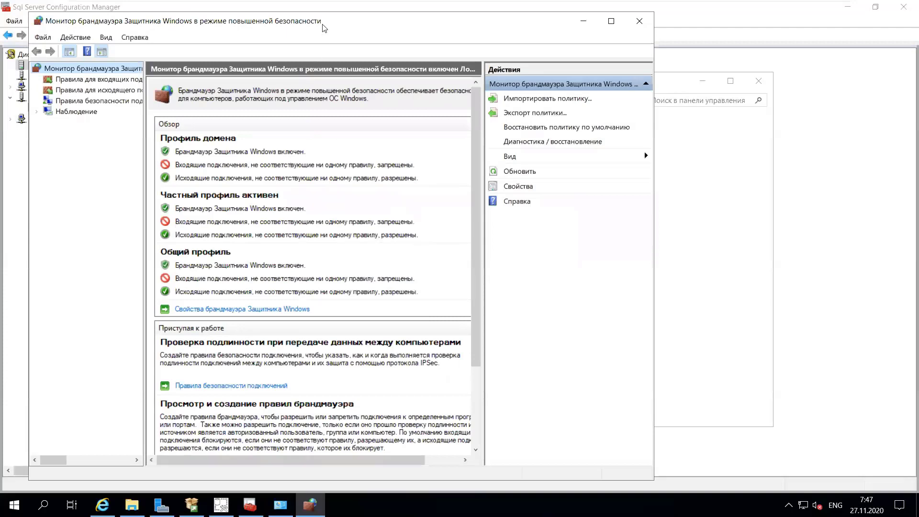
pyautogui.doubleClick(323, 22)
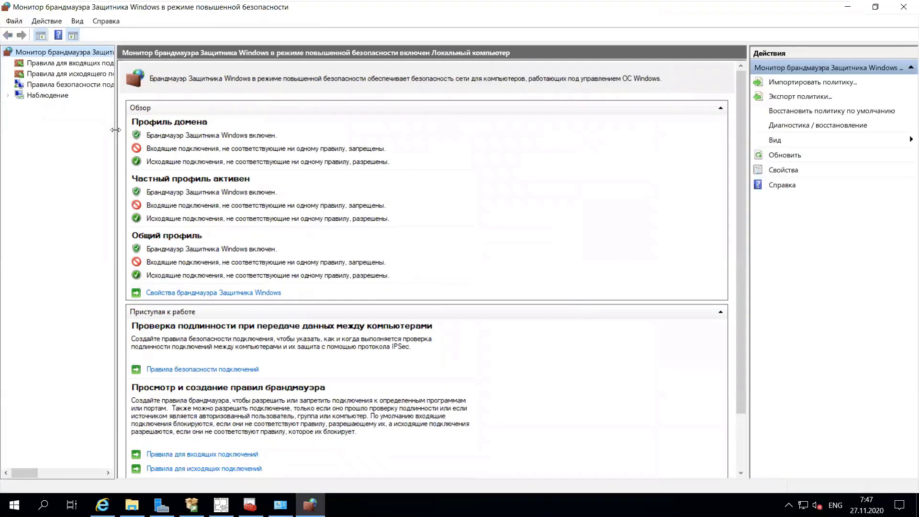
pyautogui.moveTo(115, 132); pyautogui.dragTo(182, 132)
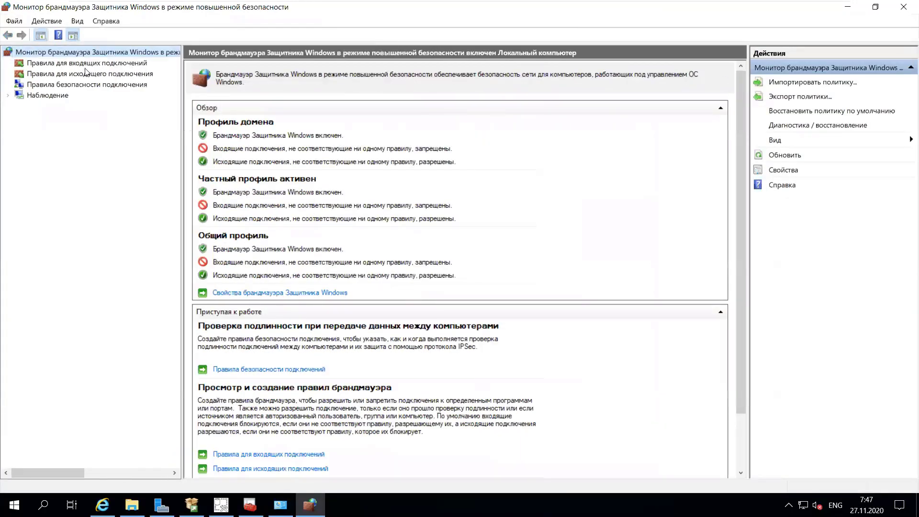
pyautogui.click(78, 64)
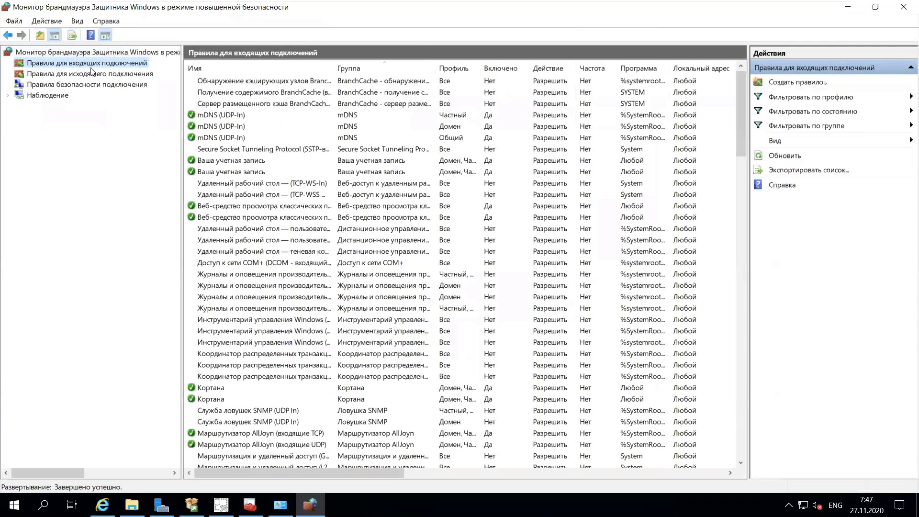
pyautogui.scroll(-14, 390, 131)
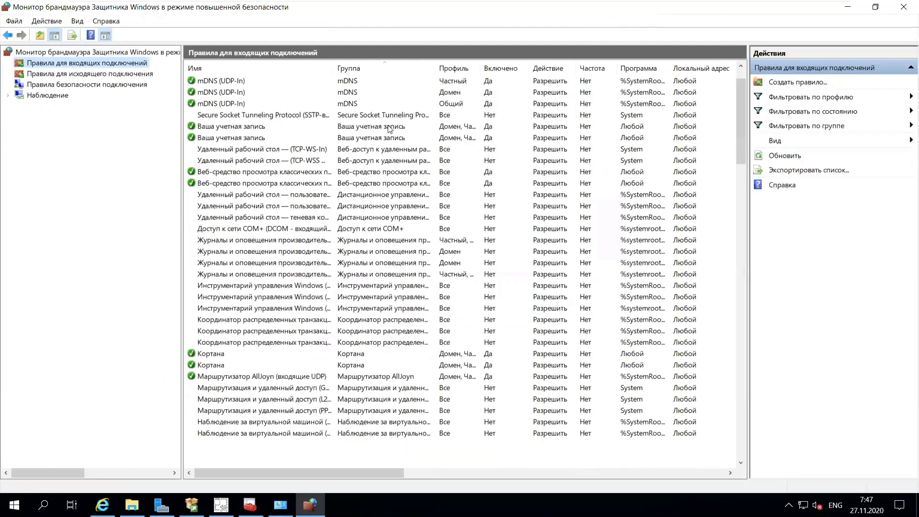
pyautogui.scroll(-20, 390, 131)
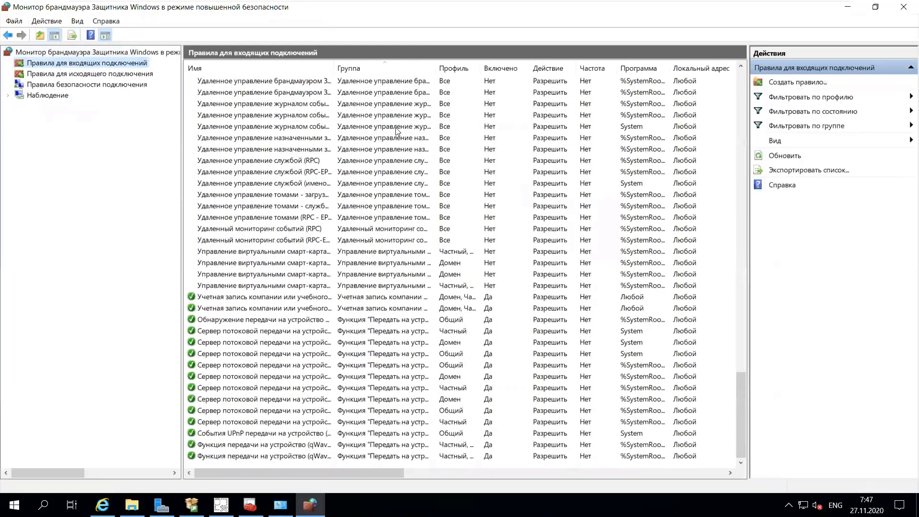
pyautogui.scroll(20, 397, 131)
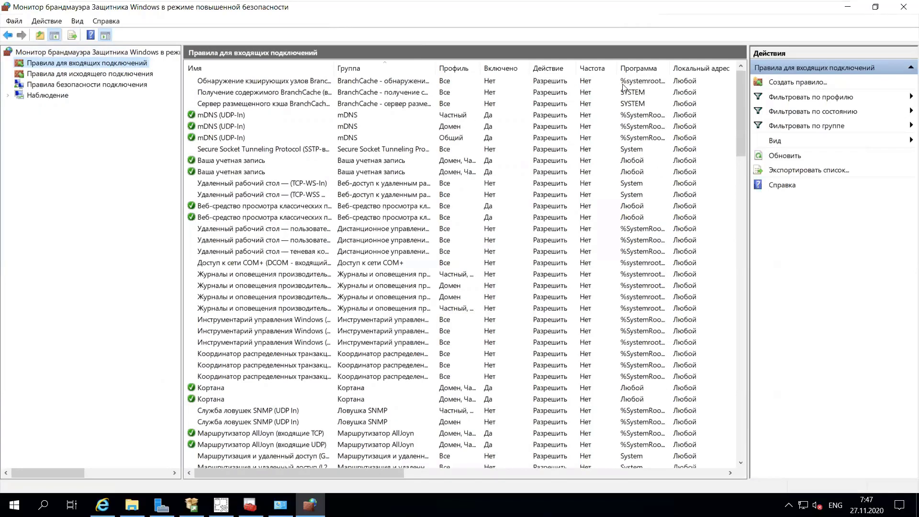
# - Start a new inbound rule of type Для порта and apply it to the specific local TCP port 21433
pyautogui.click(781, 83)
pyautogui.moveTo(214, 60); pyautogui.dragTo(312, 61)
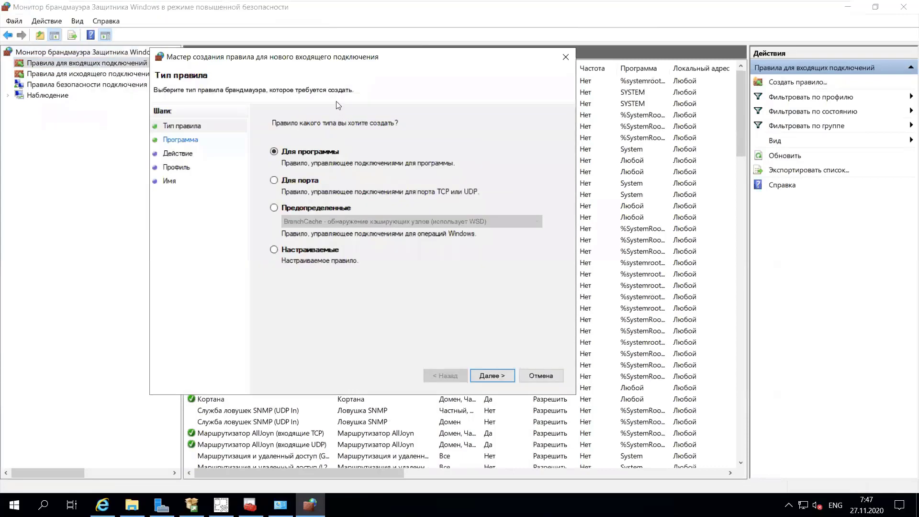
pyautogui.click(308, 182)
pyautogui.click(488, 378)
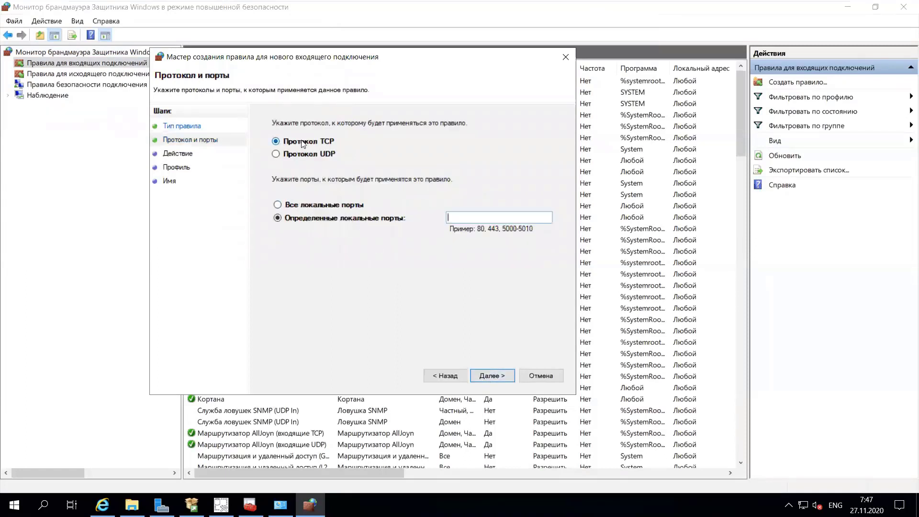
pyautogui.rightClick(453, 218)
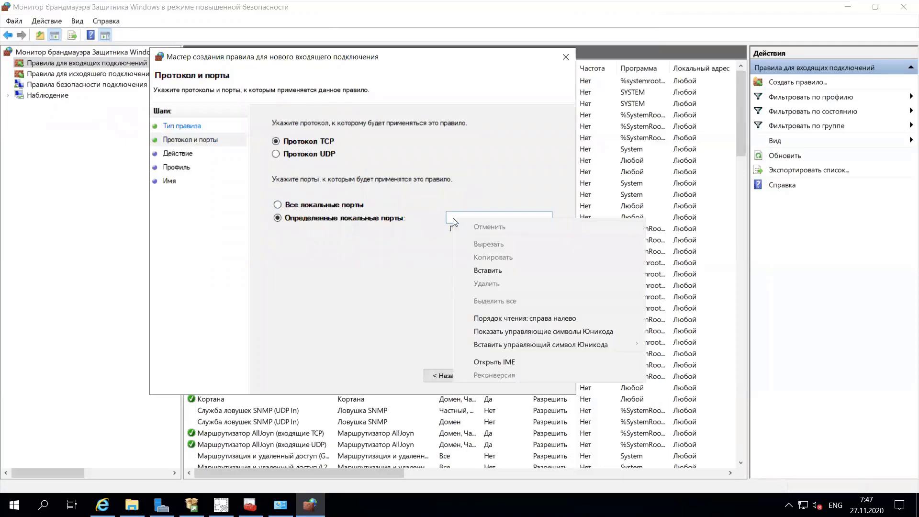
pyautogui.click(497, 274)
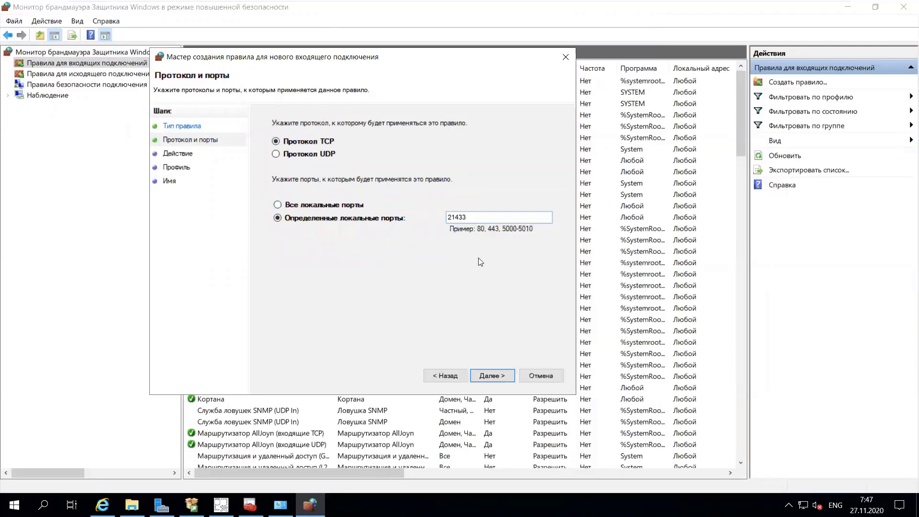
pyautogui.click(491, 376)
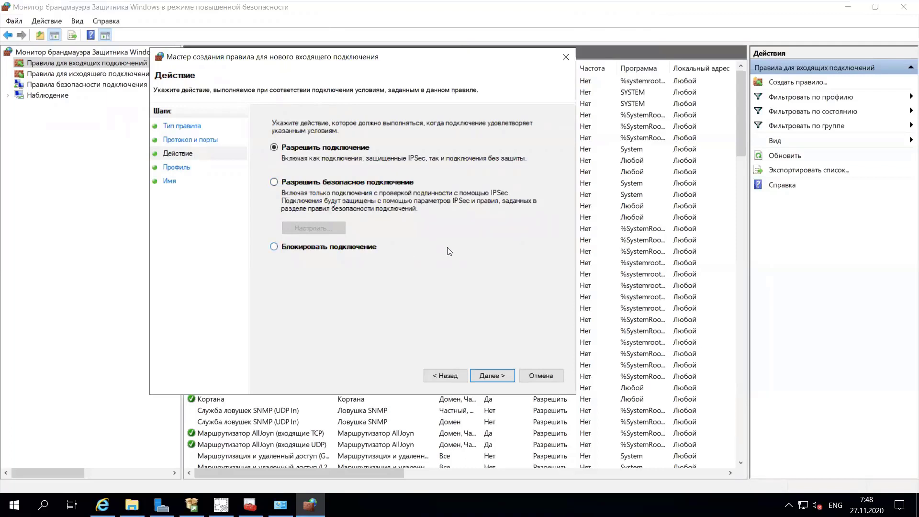
# - Set the rule to allow the connection (Разрешить подключение) and apply it to the Доменный, Частный and Публичный profiles
pyautogui.click(504, 376)
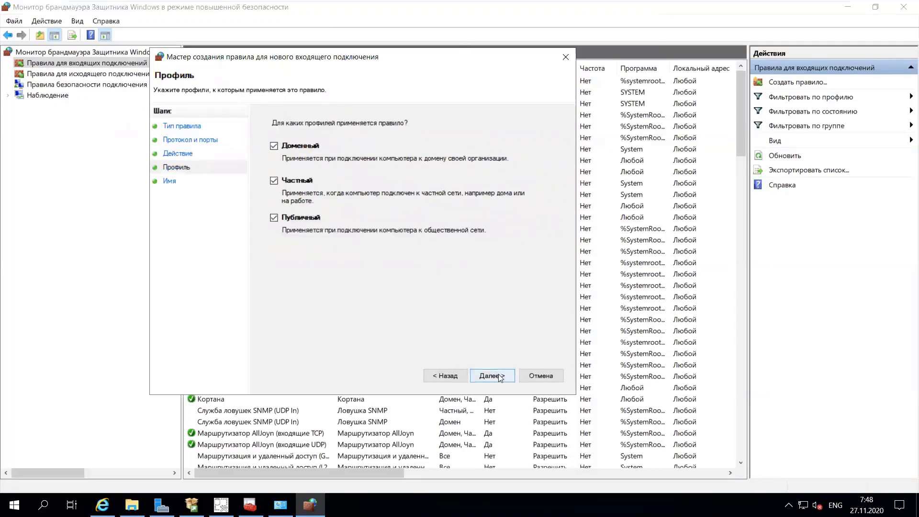
pyautogui.click(274, 181)
pyautogui.click(274, 218)
pyautogui.click(274, 181)
pyautogui.click(484, 376)
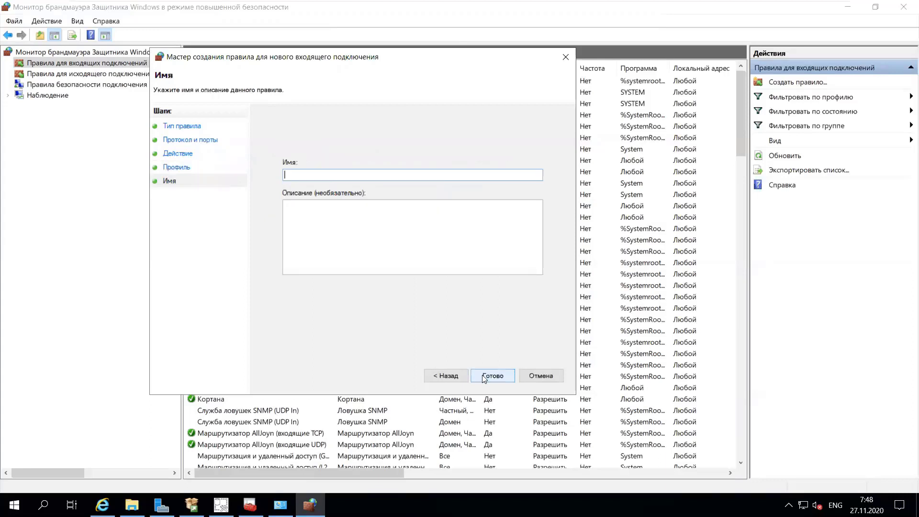
# - Name the inbound rule SQL Server, leave its description empty, finish creating it and select it in the rules list
pyautogui.write('SQL Server')
pyautogui.click(325, 231)
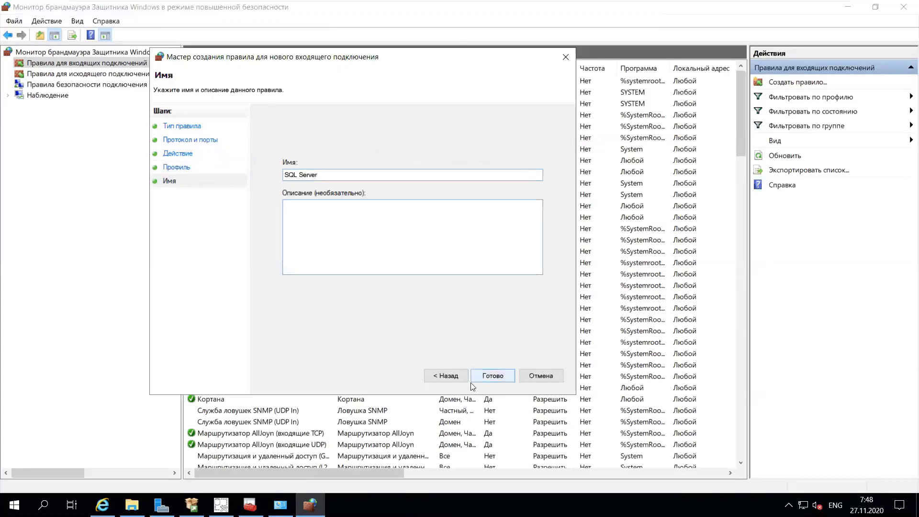
pyautogui.click(494, 378)
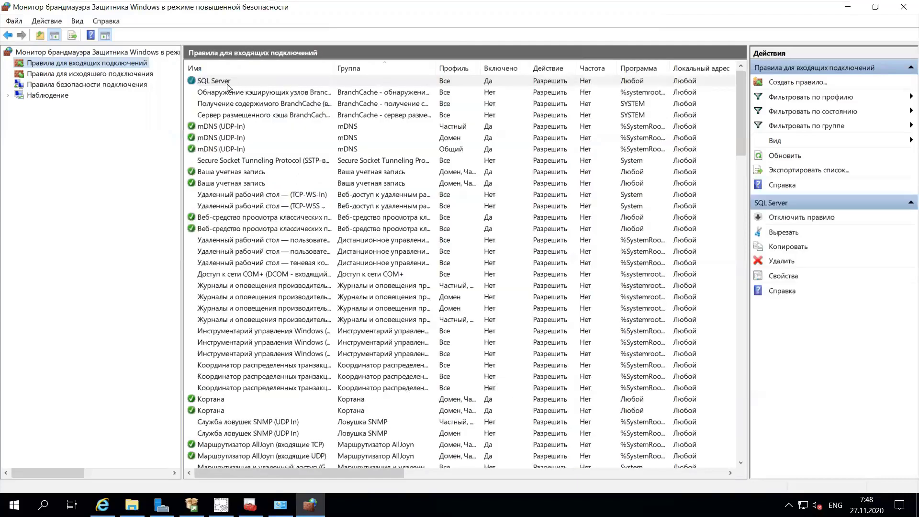
pyautogui.click(243, 83)
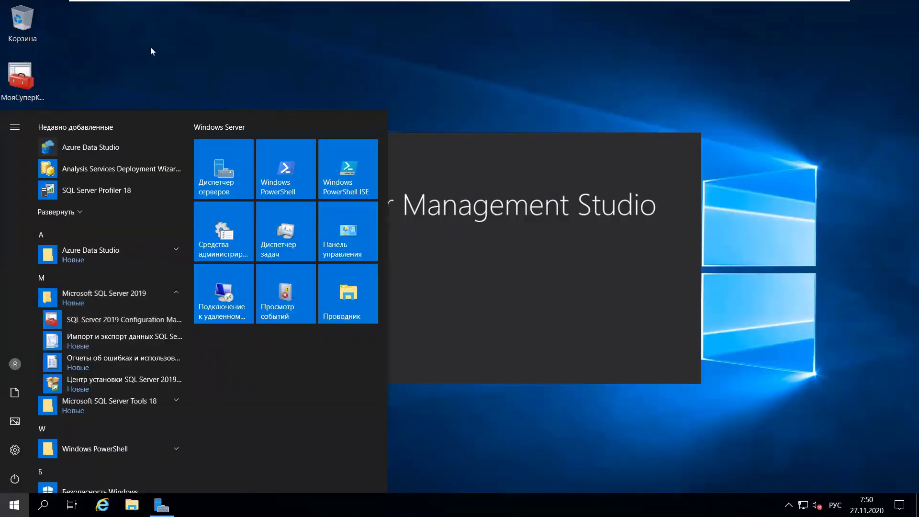
# - Open the saved management console МояСуперКонсоль from the desktop and allow it to make changes to the device
pyautogui.click(234, 44)
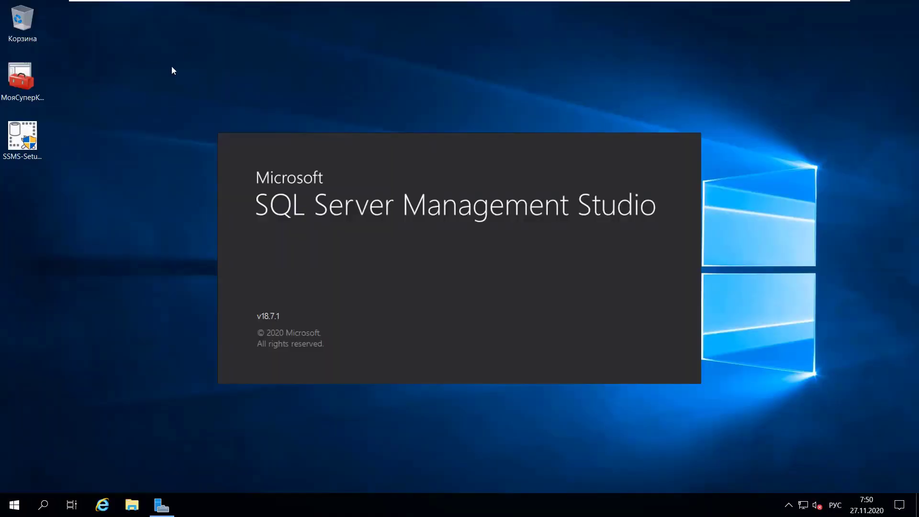
pyautogui.doubleClick(30, 83)
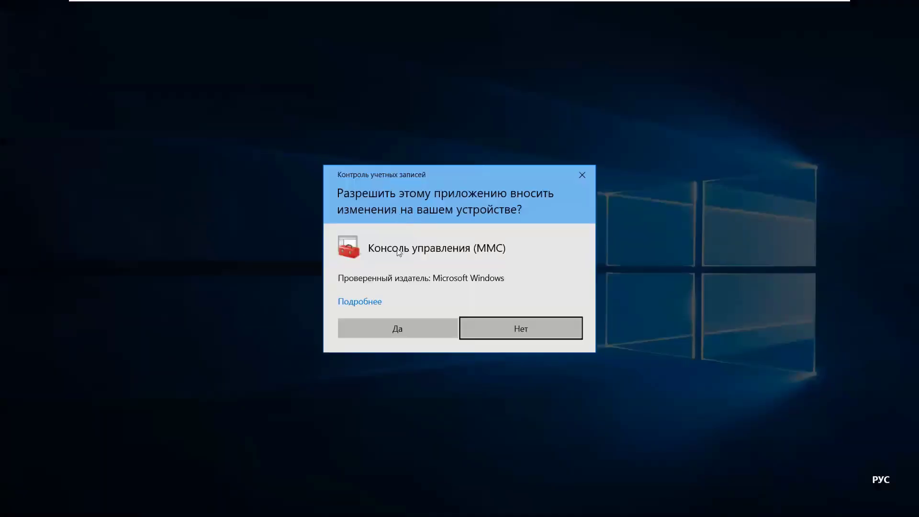
pyautogui.click(378, 334)
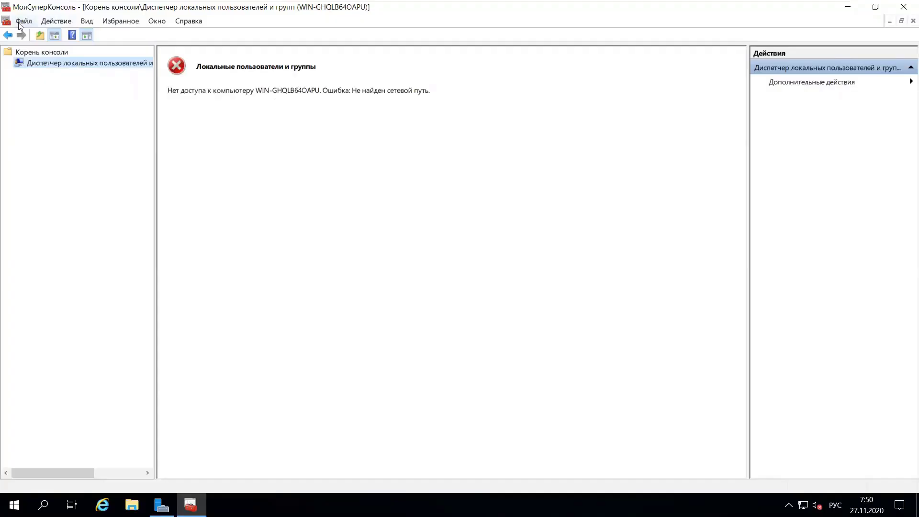
# - Replace the inaccessible local users snap-in in the console with Локальные пользователи и группы for the local computer
pyautogui.click(19, 21)
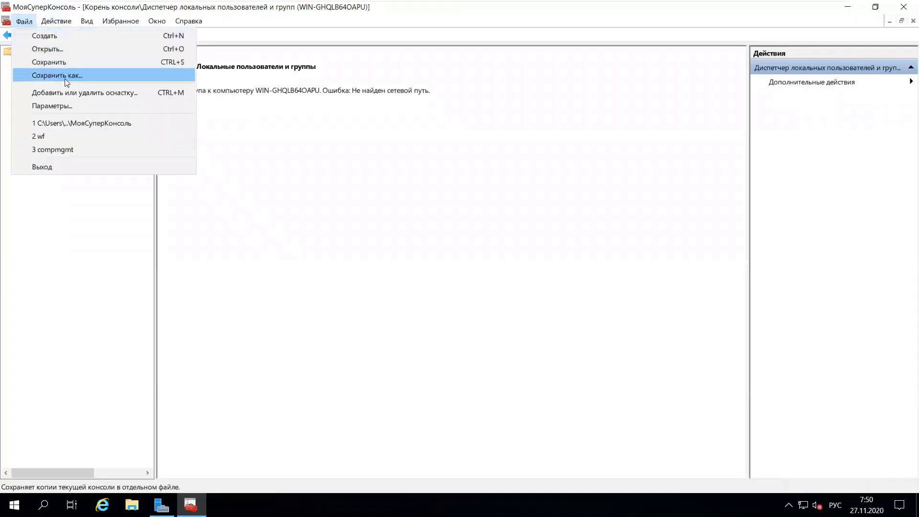
pyautogui.click(68, 93)
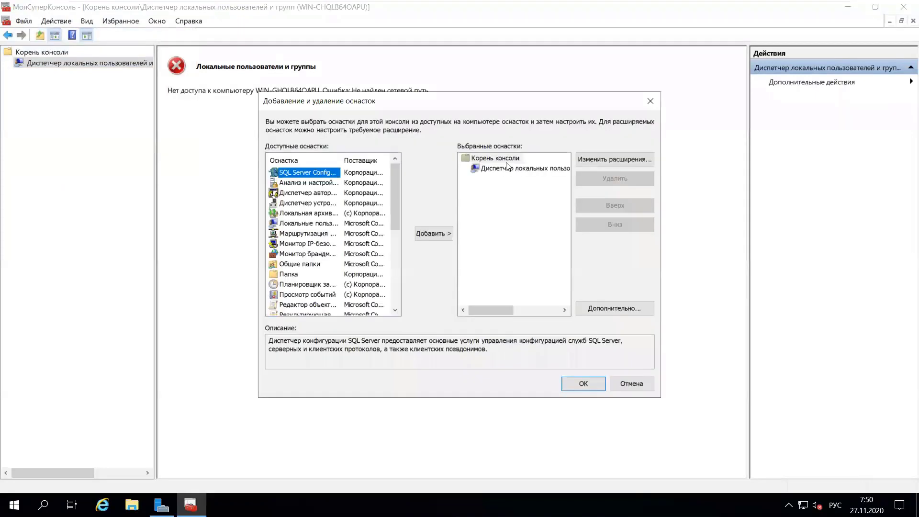
pyautogui.click(308, 223)
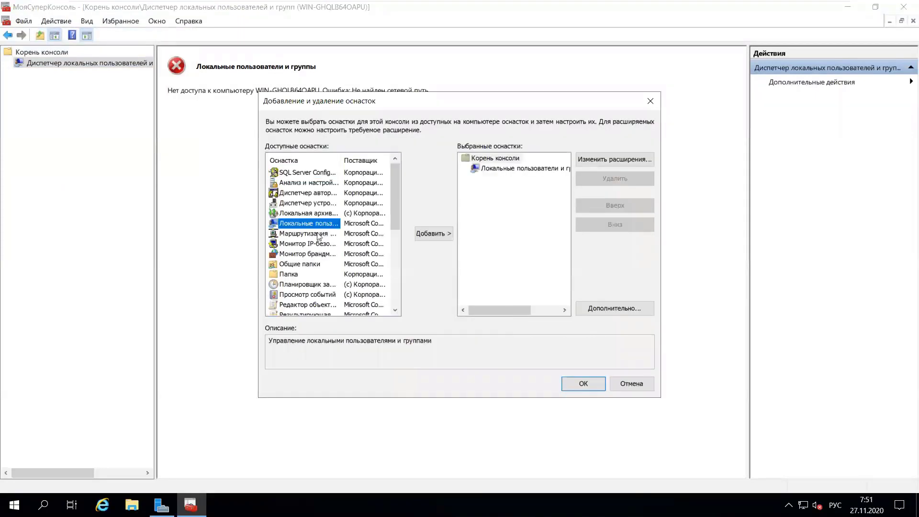
# - Add the SQL Server Configuration Manager snap-in for the local computer and select it among the console's chosen snap-ins
pyautogui.click(316, 174)
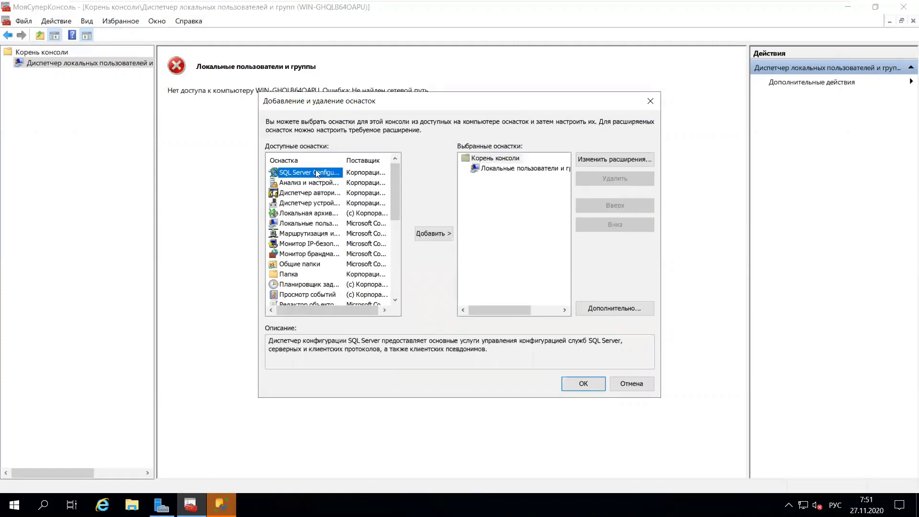
pyautogui.doubleClick(315, 173)
pyautogui.click(550, 311)
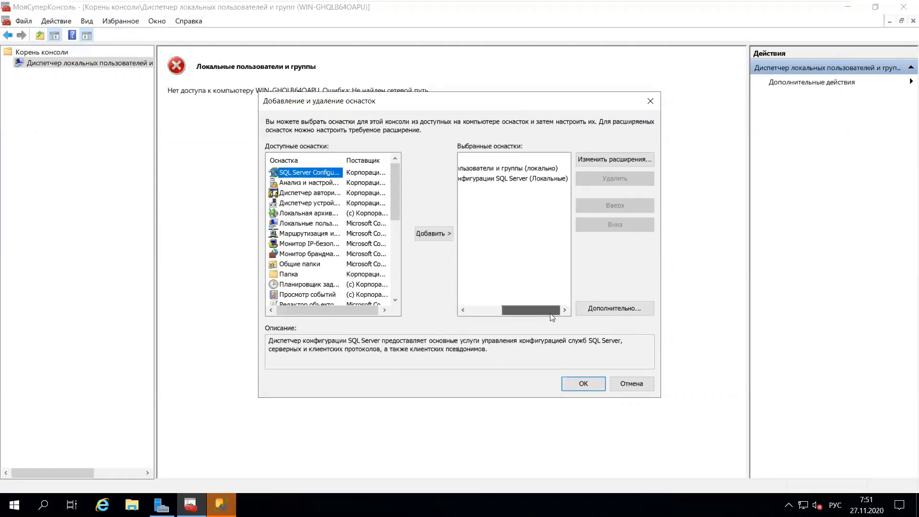
pyautogui.moveTo(552, 311); pyautogui.dragTo(519, 311)
pyautogui.click(554, 179)
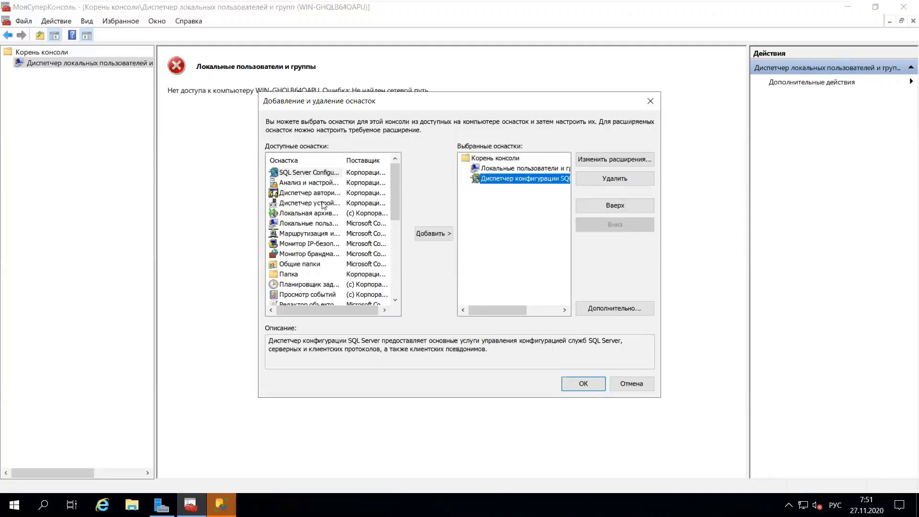
# - Add the Монитор брандмауэра Защитника Windows snap-in and apply the snap-in selection to the console
pyautogui.scroll(-2, 323, 204)
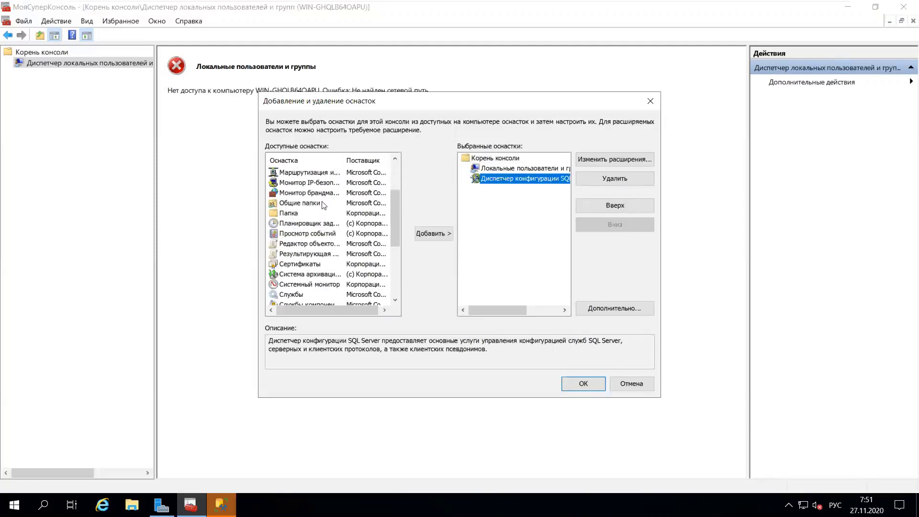
pyautogui.scroll(-4, 323, 205)
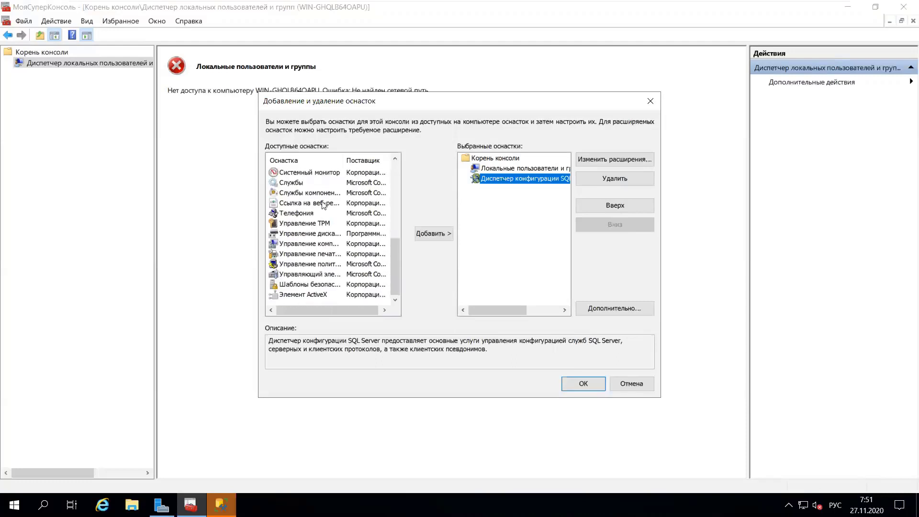
pyautogui.scroll(6, 323, 204)
pyautogui.click(316, 256)
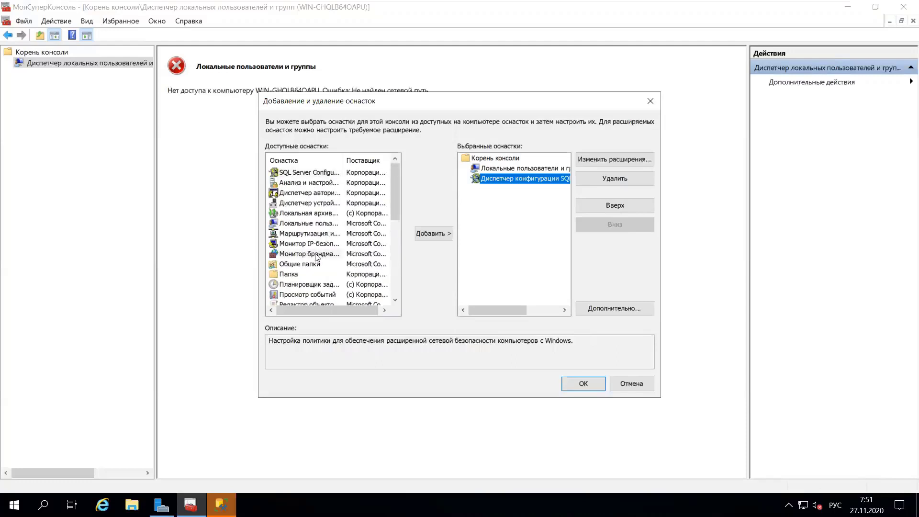
pyautogui.doubleClick(316, 256)
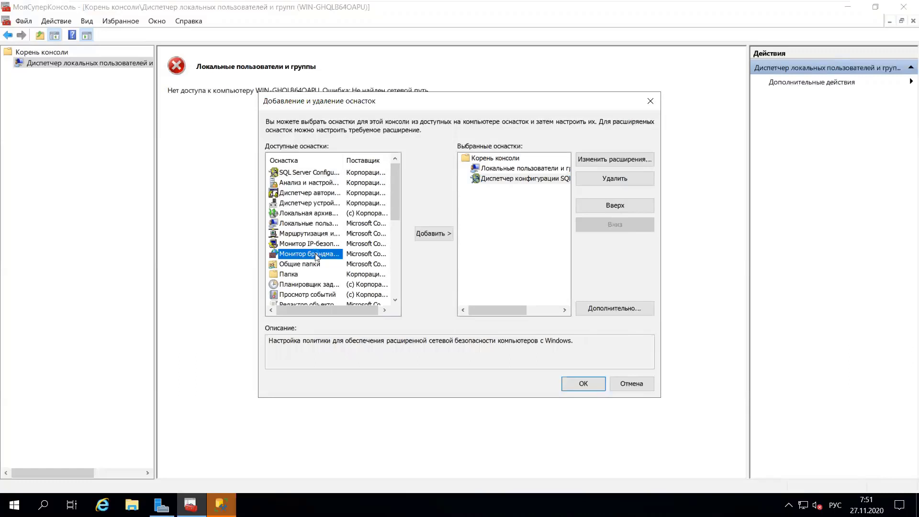
pyautogui.click(528, 337)
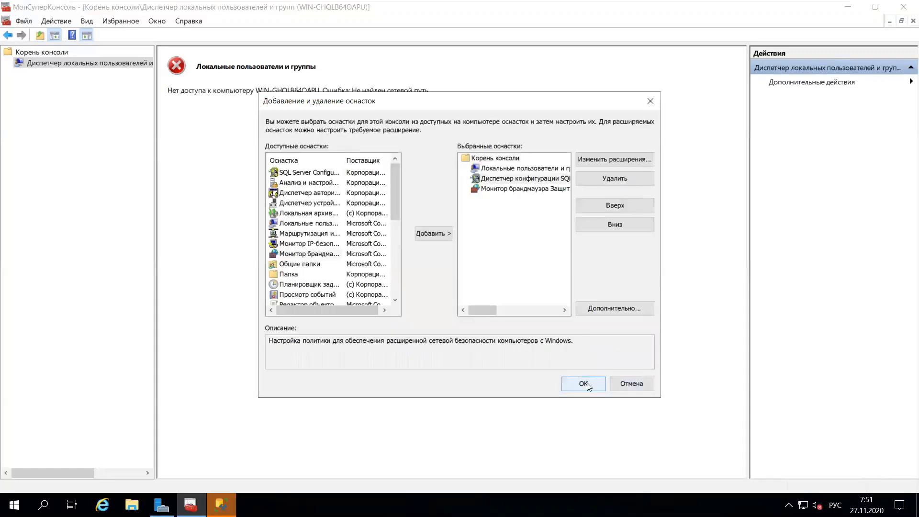
pyautogui.click(584, 383)
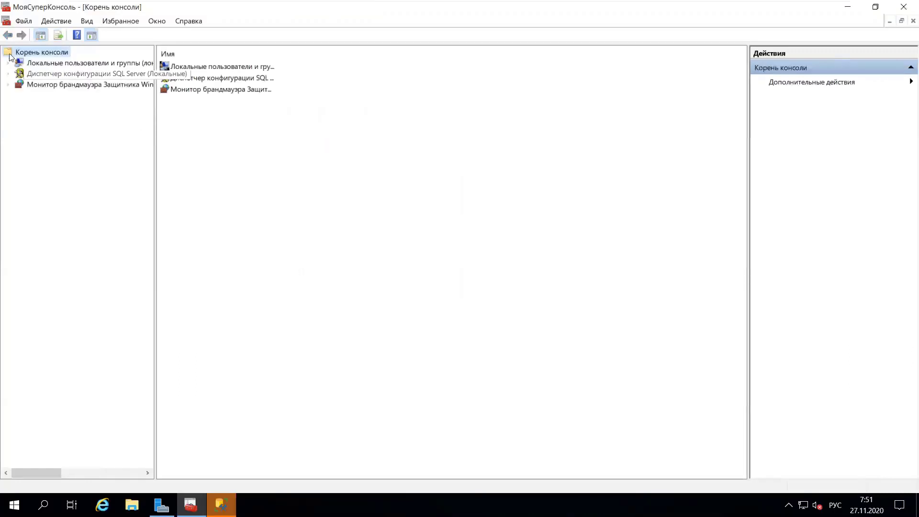
# - Expand the local users, SQL Server configuration and firewall snap-ins in the console tree and display Правила для входящих подключений
pyautogui.click(8, 64)
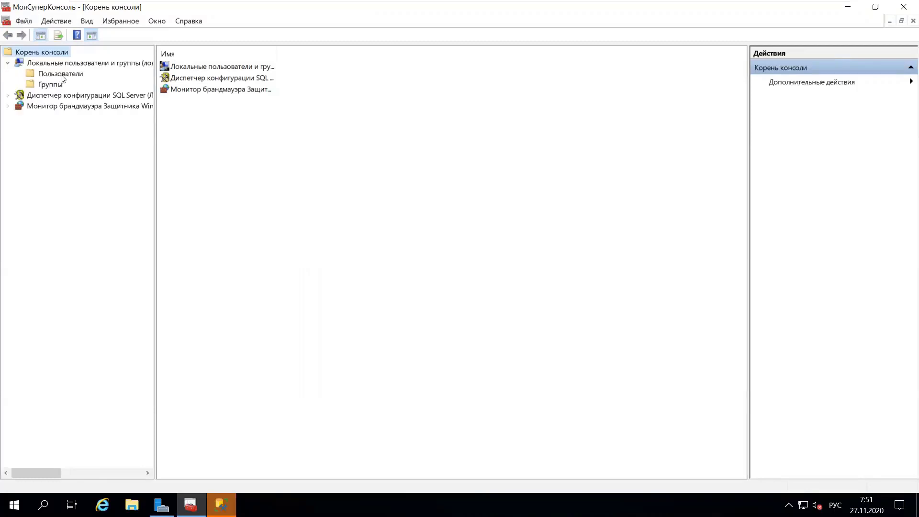
pyautogui.click(8, 95)
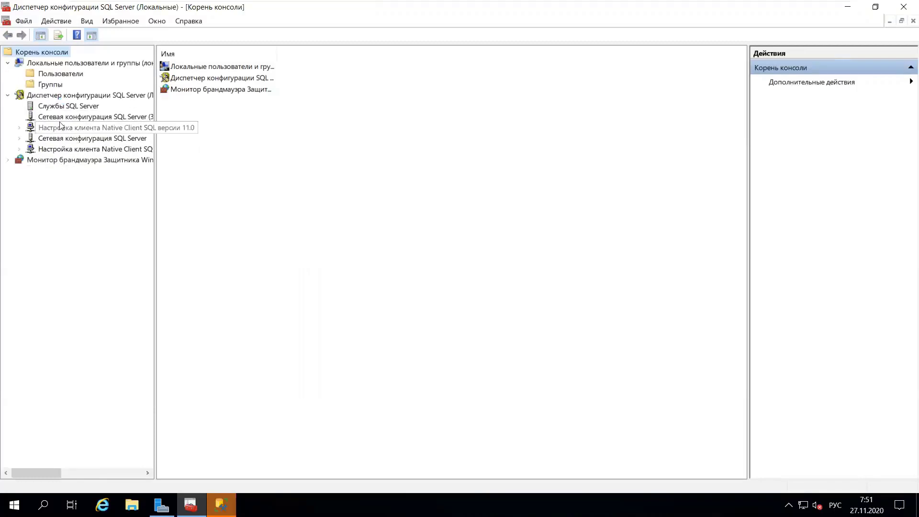
pyautogui.click(7, 160)
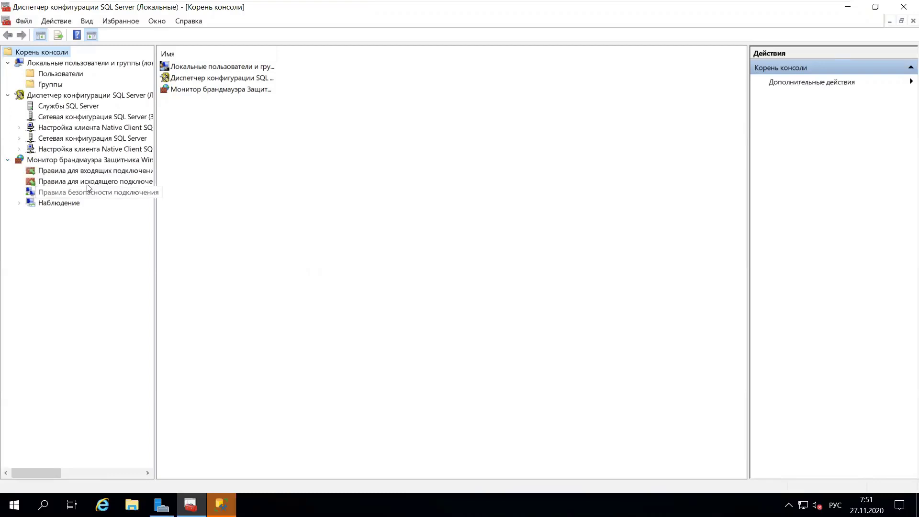
pyautogui.click(92, 172)
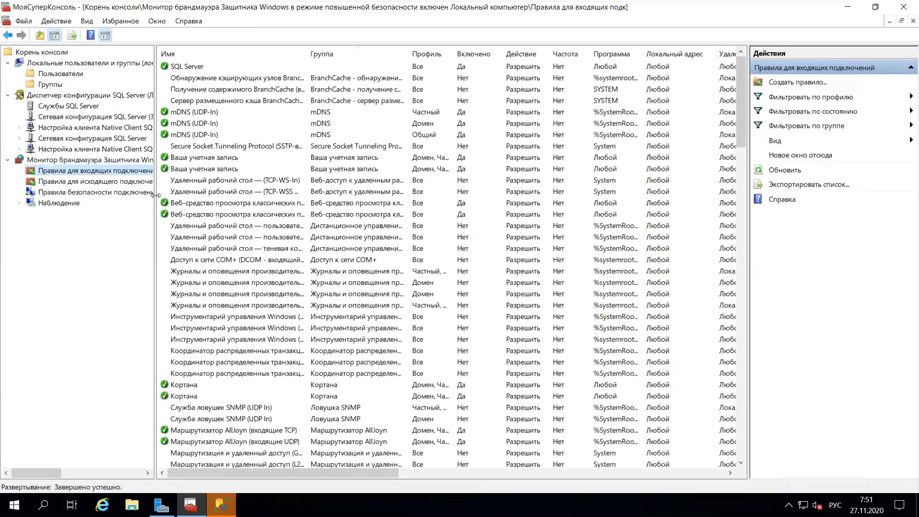
# - Widen the console tree slightly and save the changes to the МояСуперКонсоль console
pyautogui.moveTo(155, 191)
pyautogui.mouseDown()
pyautogui.moveTo(196, 192)
pyautogui.moveTo(170, 191)
pyautogui.mouseUp()
pyautogui.click(23, 21)
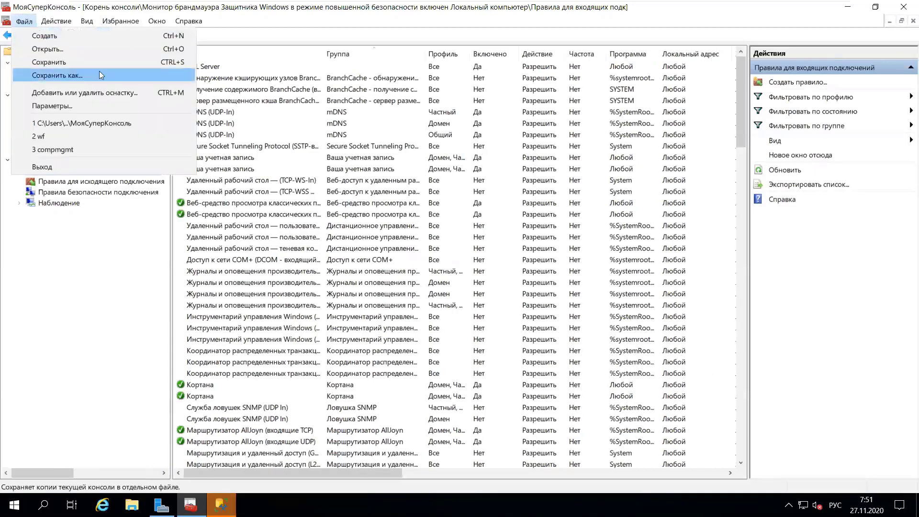
pyautogui.click(95, 64)
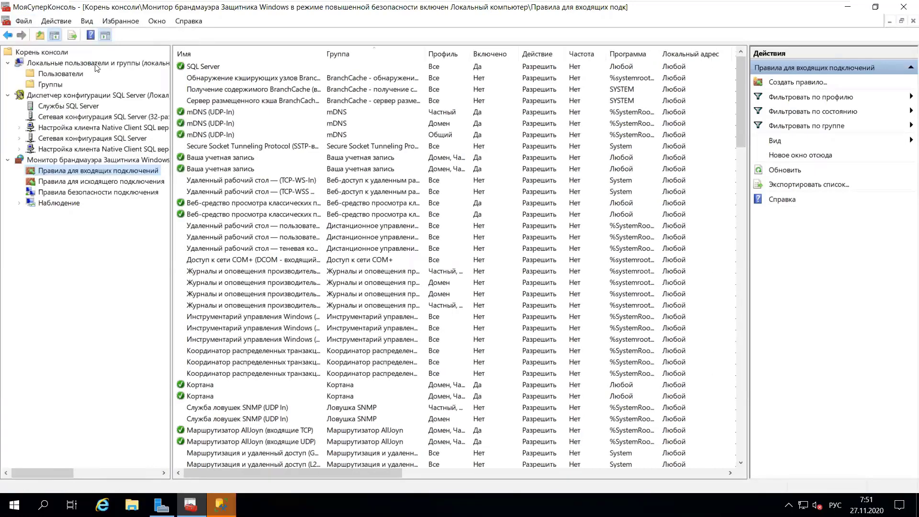